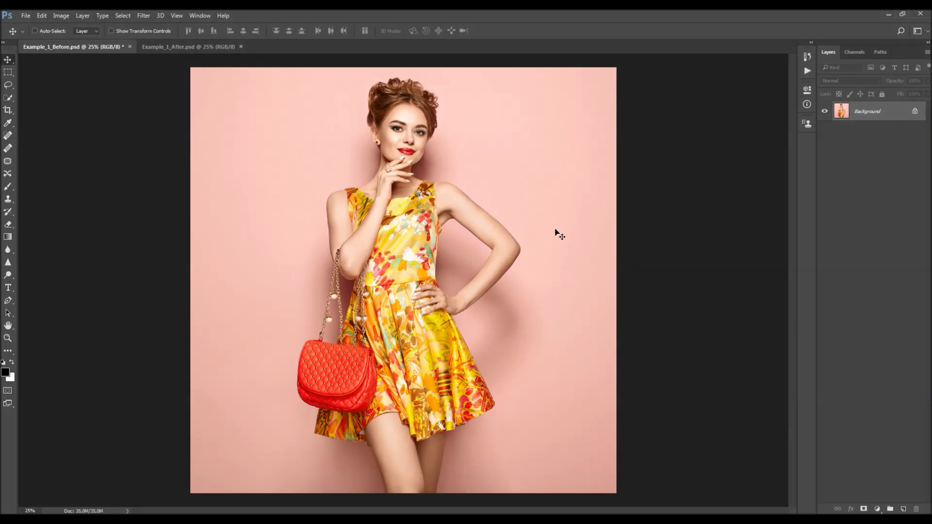
Step: Examine the cartoon effect up close in Example_1_After.psd, from the face down to the bag and dress, and close that document
left_click(211, 46)
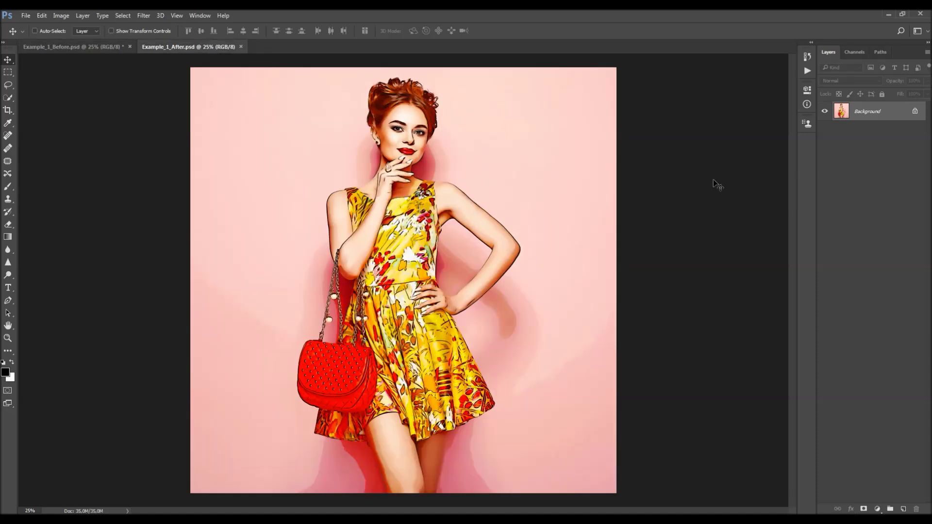
key("z")
left_click(418, 130)
left_click(417, 130)
key("space")
left_click_drag(557, 222, 557, 273)
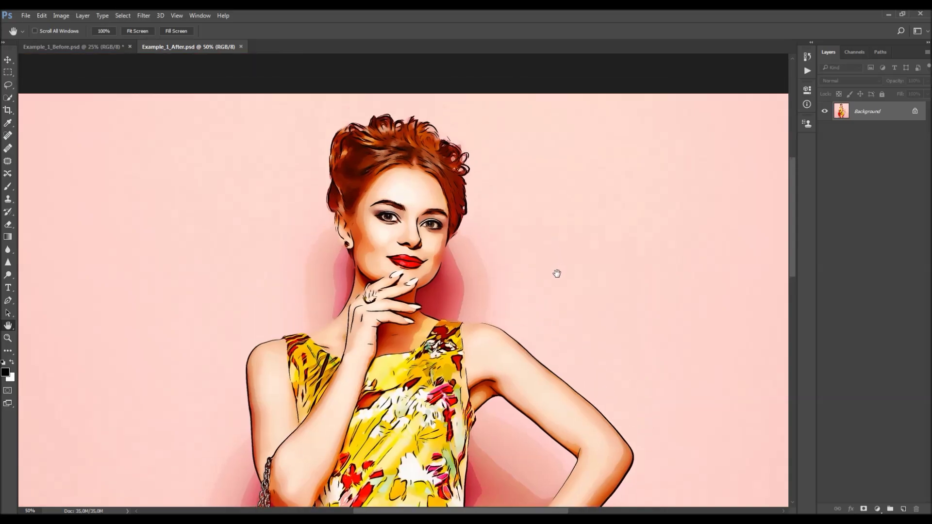
scroll(557, 273, "down", 5)
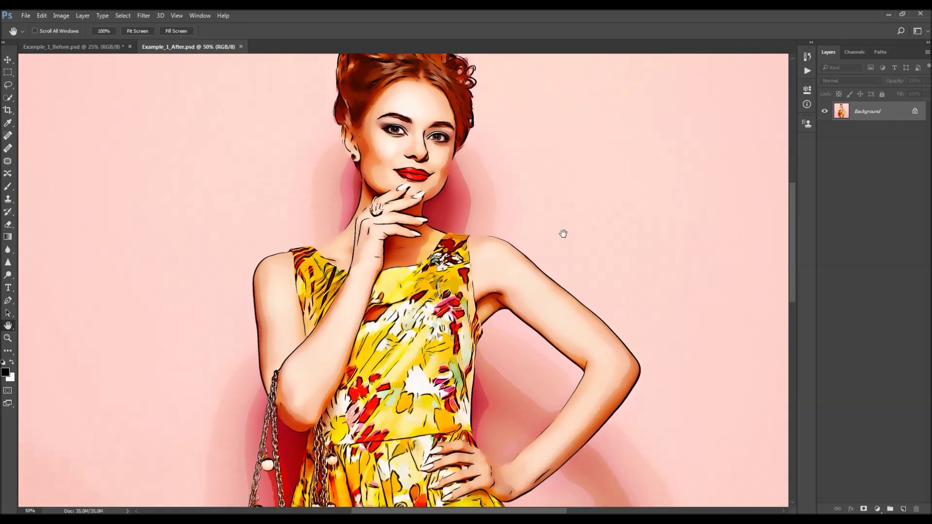
scroll(546, 358, "down", 15)
scroll(566, 343, "up", 12)
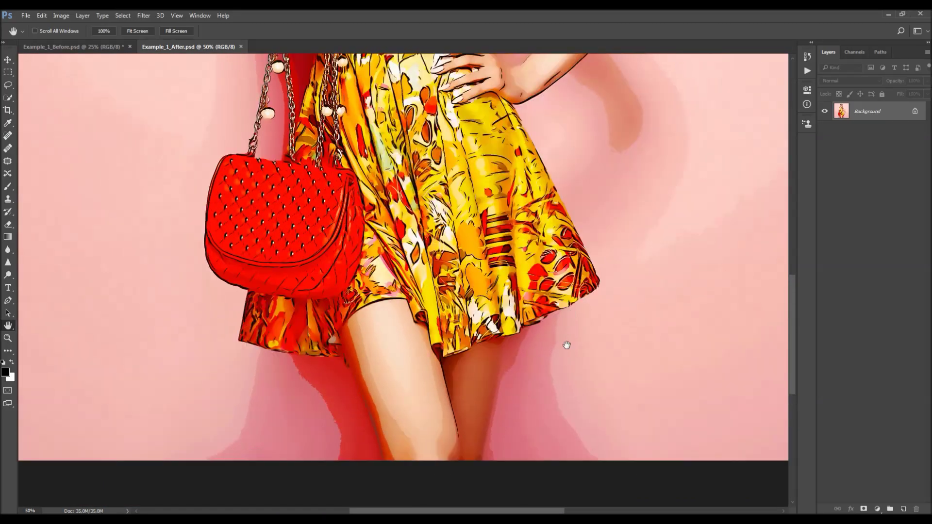
scroll(552, 218, "up", 6)
key("z")
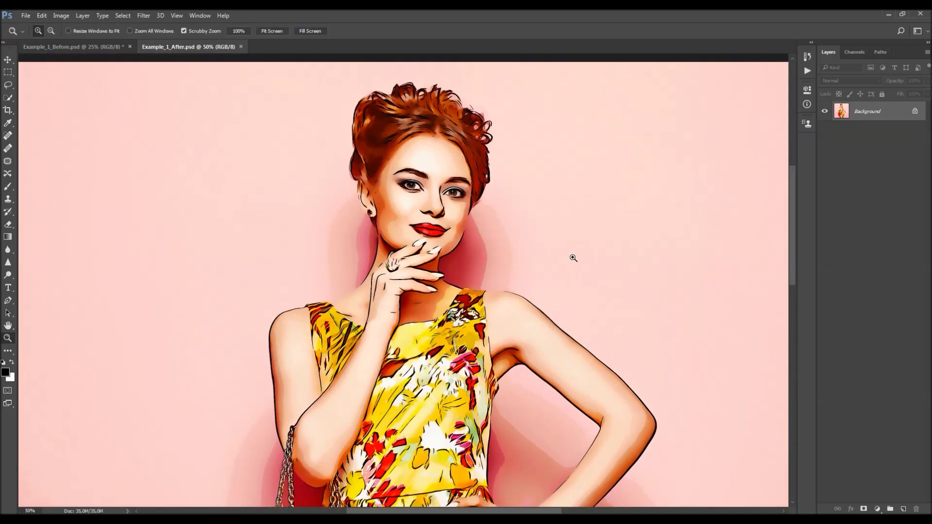
left_click(493, 242)
key("v")
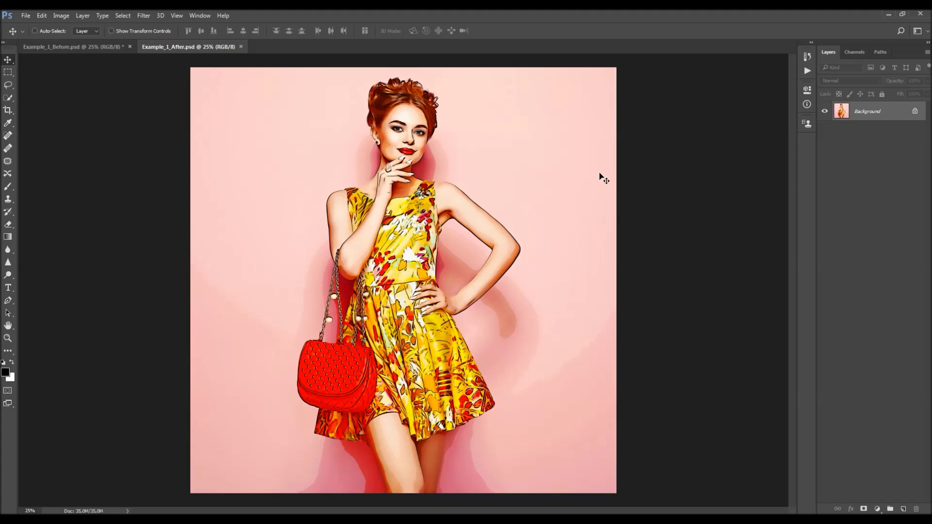
left_click(241, 47)
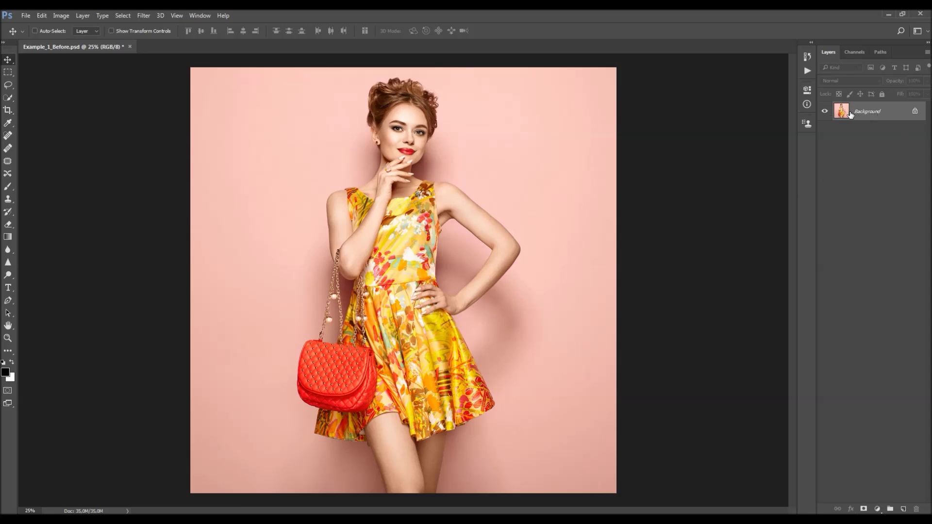
Step: Unlock the Background layer into a regular layer and convert it back into a locked background
left_click(915, 113)
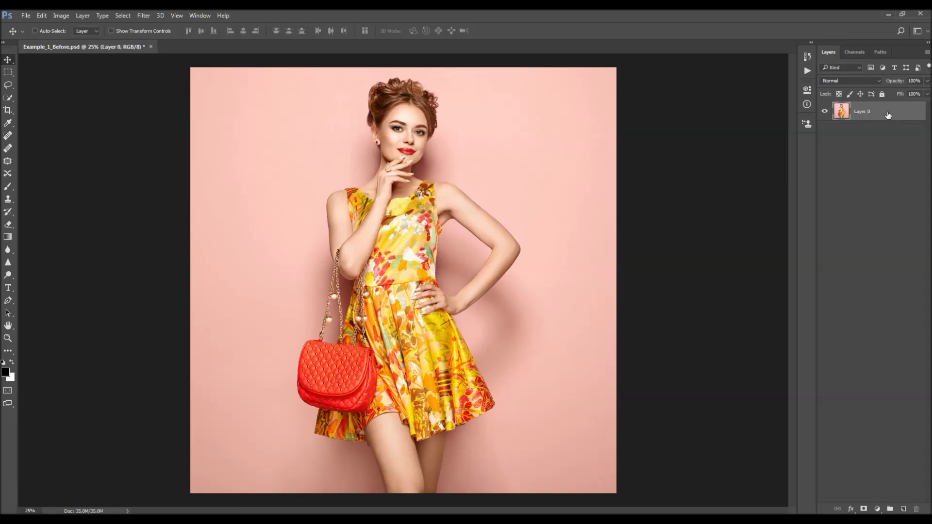
left_click(82, 15)
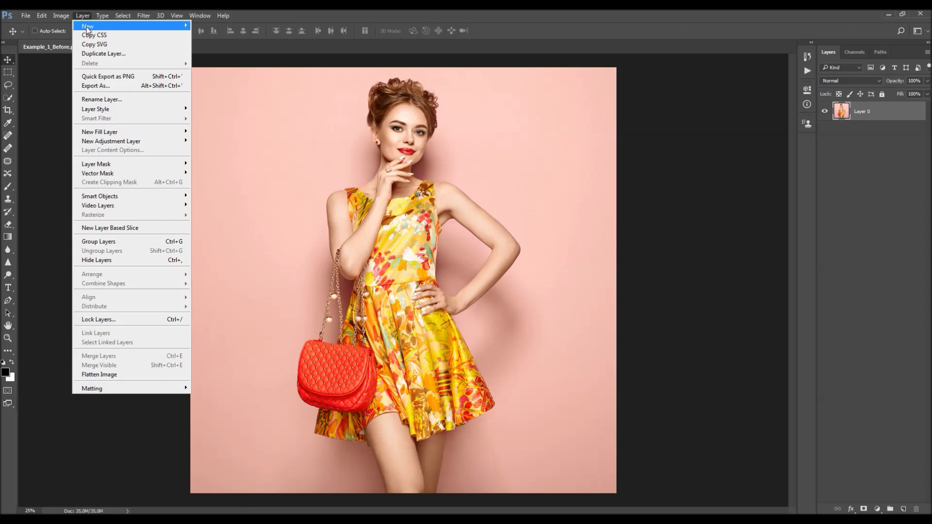
mouse_move(88, 22)
left_click(233, 35)
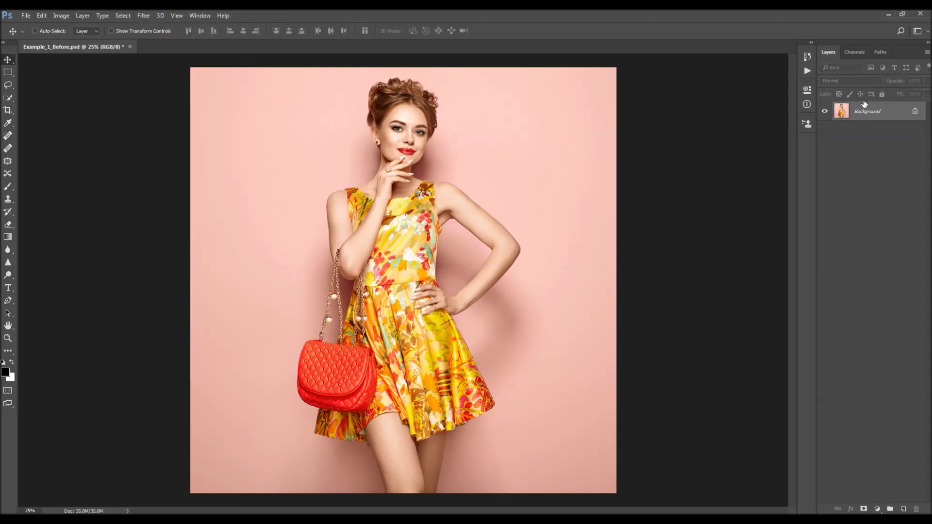
Step: Check the Layers panel options, including the setting that adds "copy" to copied layers and groups
left_click(927, 52)
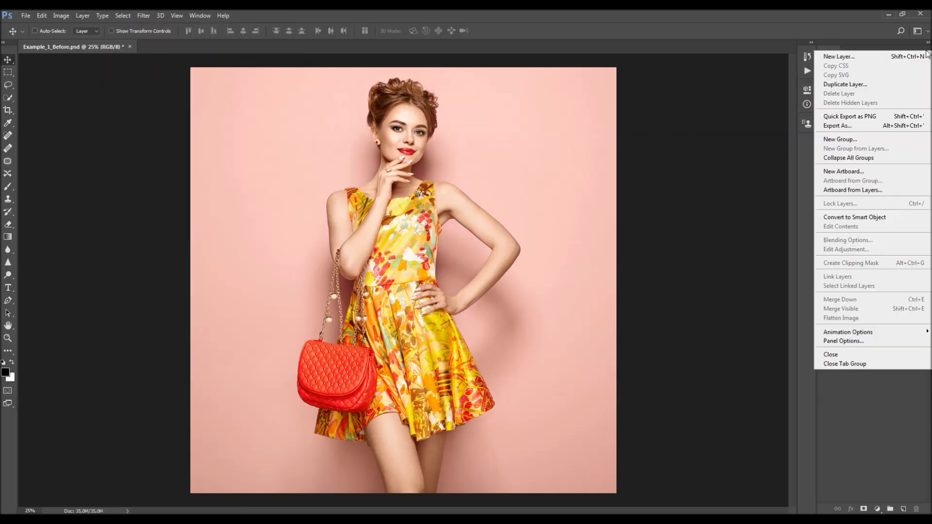
left_click(862, 342)
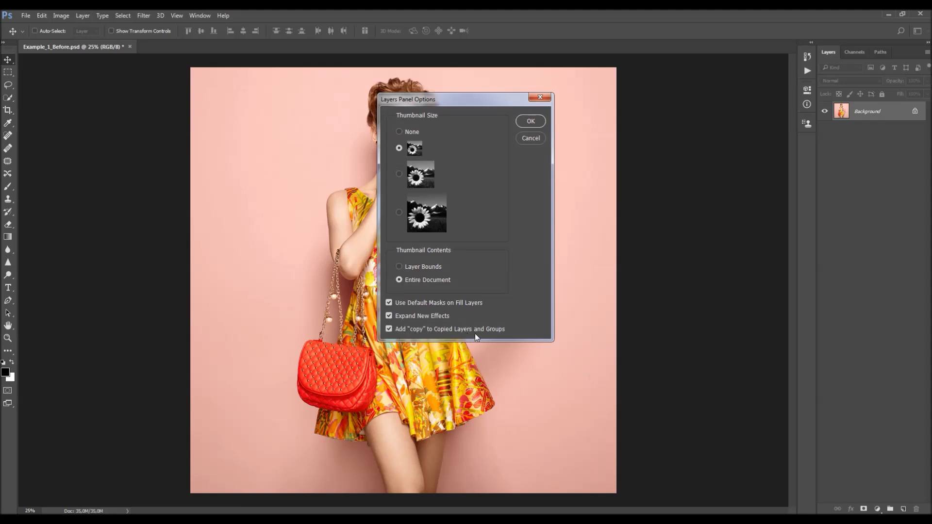
left_click(540, 97)
Step: Check the photo's pixel dimensions and resolution without changing the image size
left_click(60, 15)
mouse_move(61, 27)
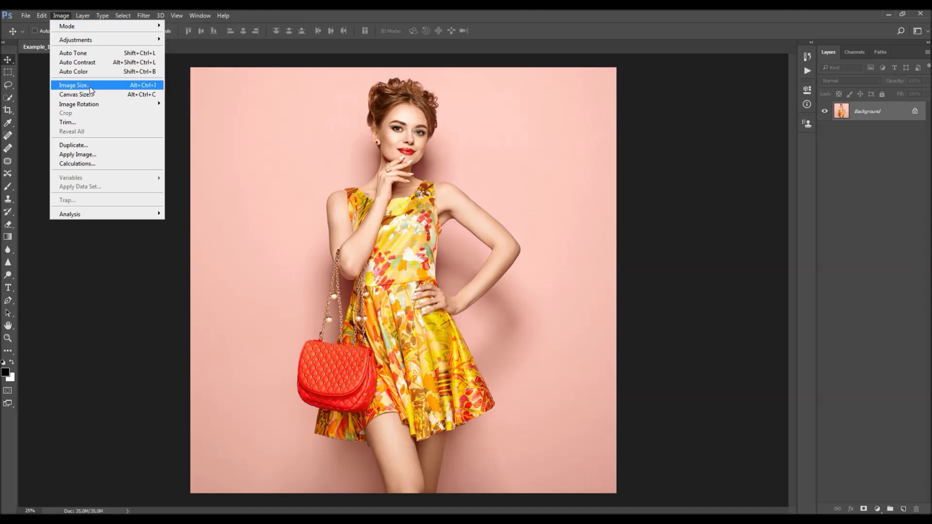
left_click(74, 84)
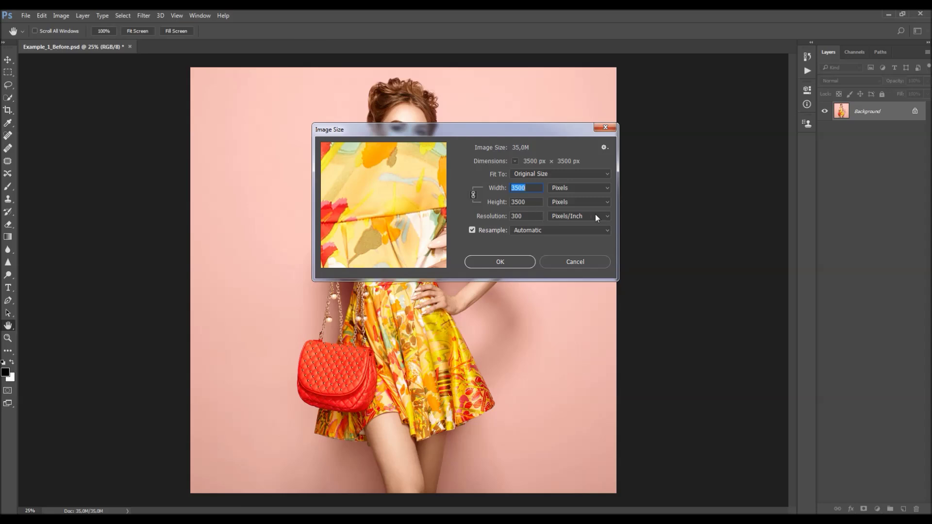
left_click(573, 261)
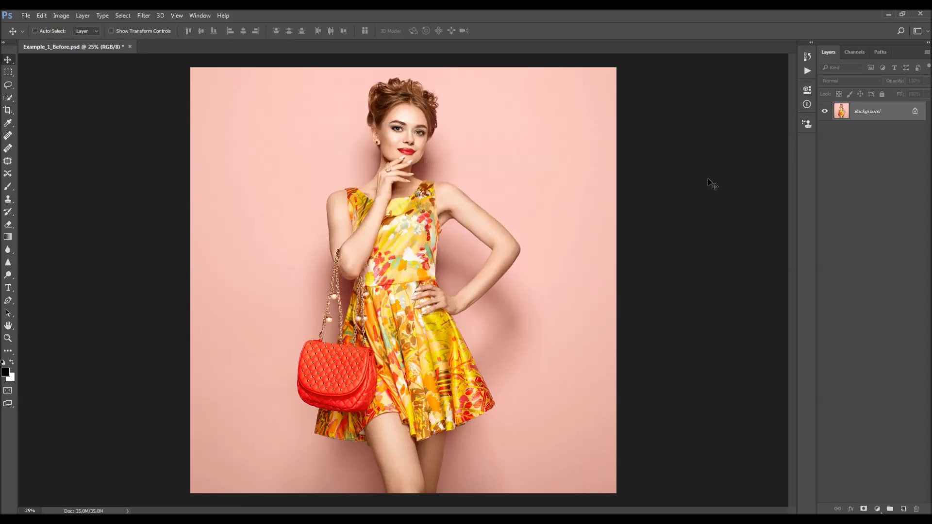
Step: Show the Actions panel and load the Cartoon ATN file from the CC 2015.5, CC 2017, CC 2018, CC 2019 folder of Cartoon Photoshop Action
left_click(204, 16)
left_click(219, 83)
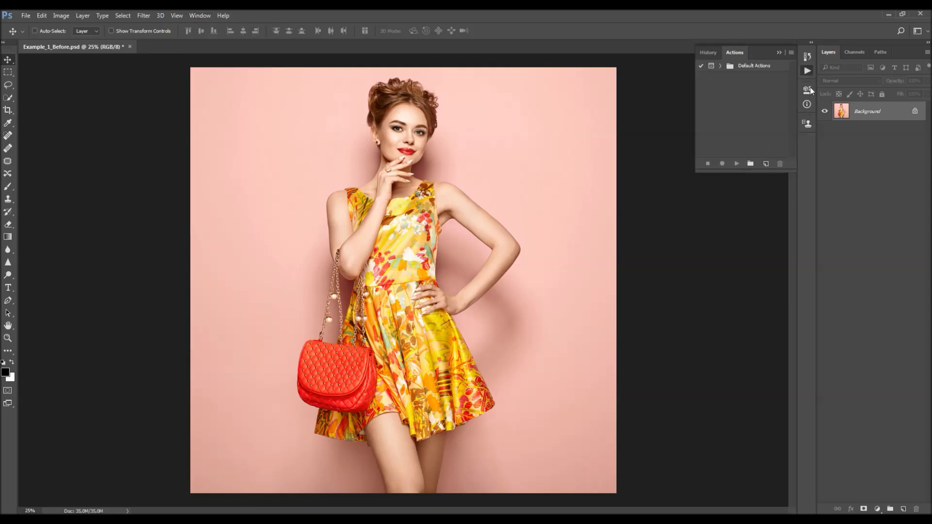
left_click(790, 52)
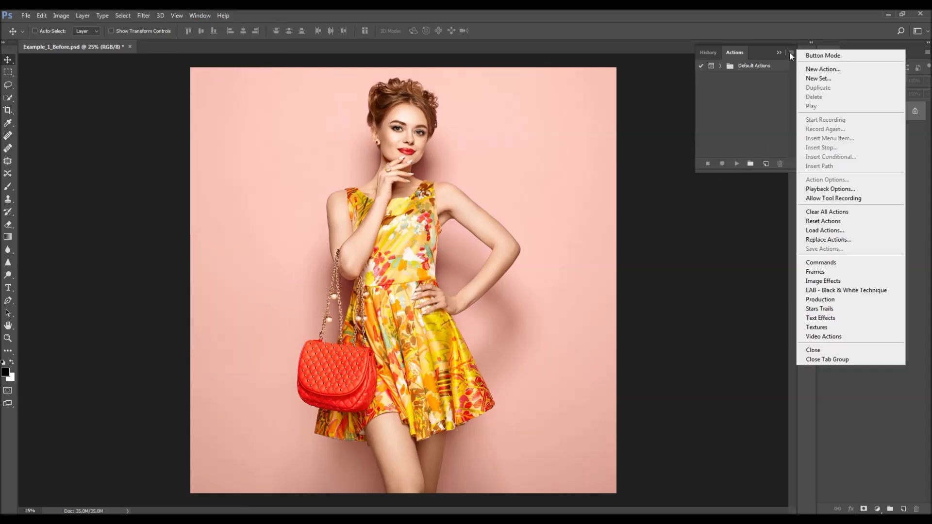
left_click(808, 230)
left_click_drag(184, 20, 292, 109)
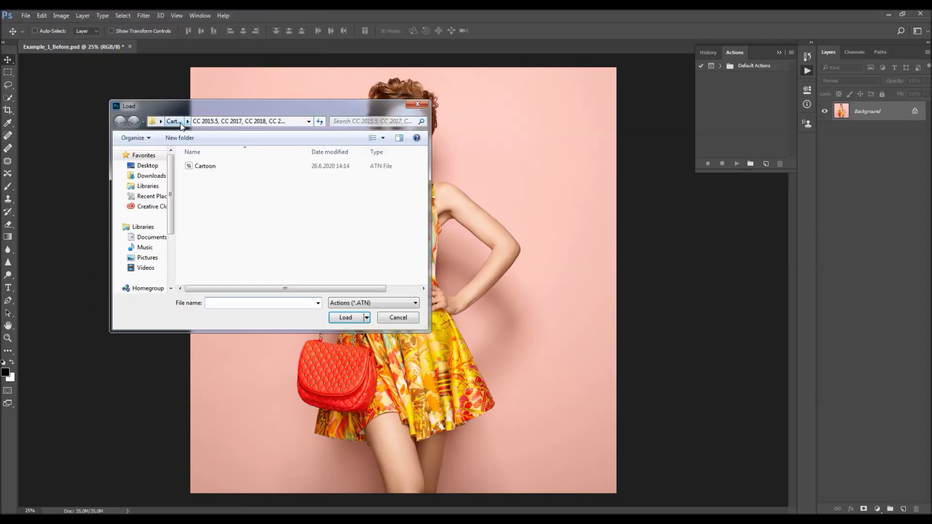
left_click(170, 121)
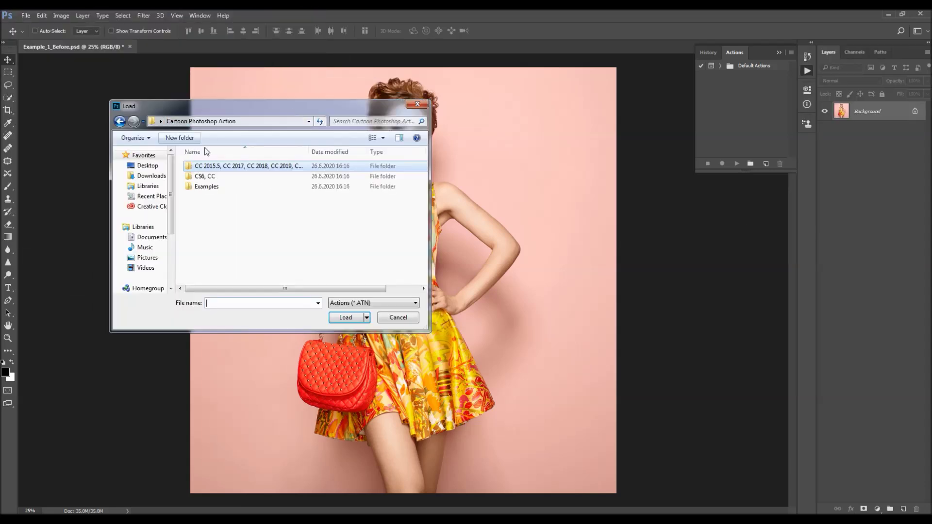
double_click(225, 167)
left_click(229, 171)
left_click(353, 318)
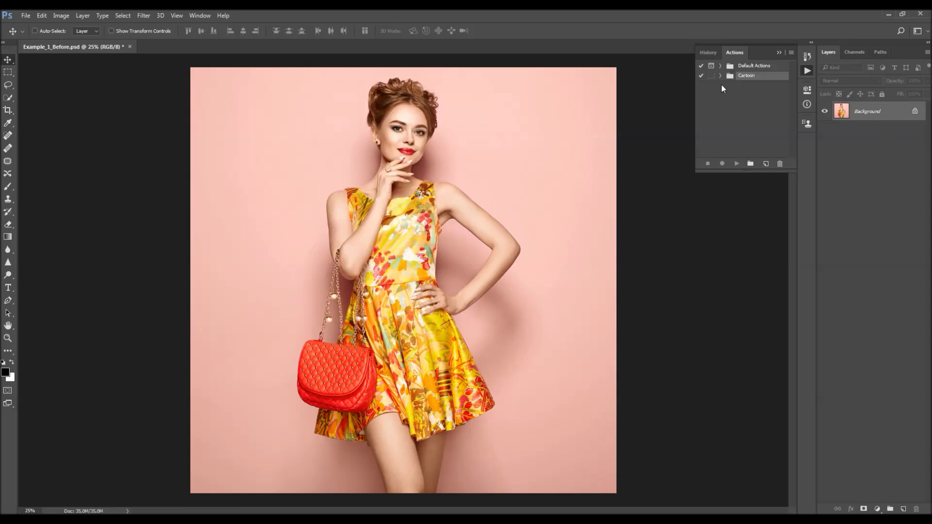
Step: Run the Cartoon action from the Cartoon set on the photo and collapse the set and the Actions panel
left_click(720, 75)
left_click(745, 86)
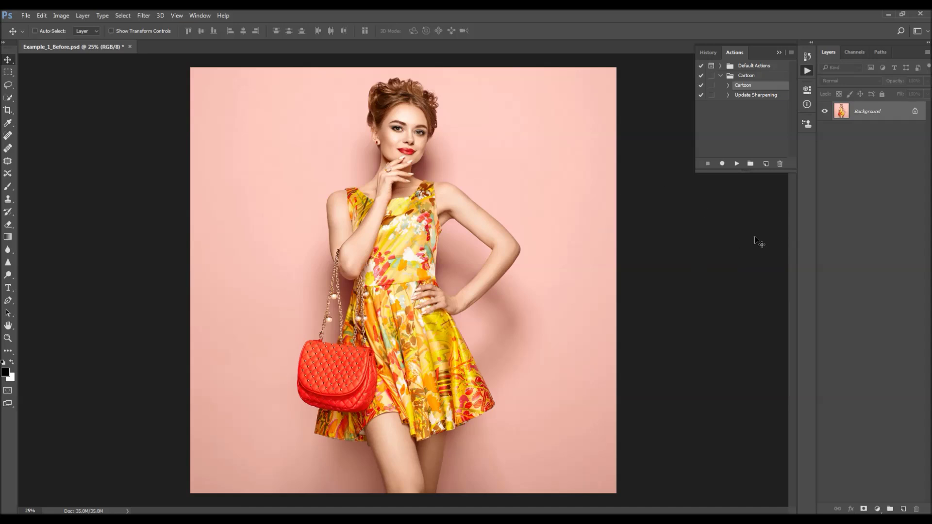
left_click(737, 165)
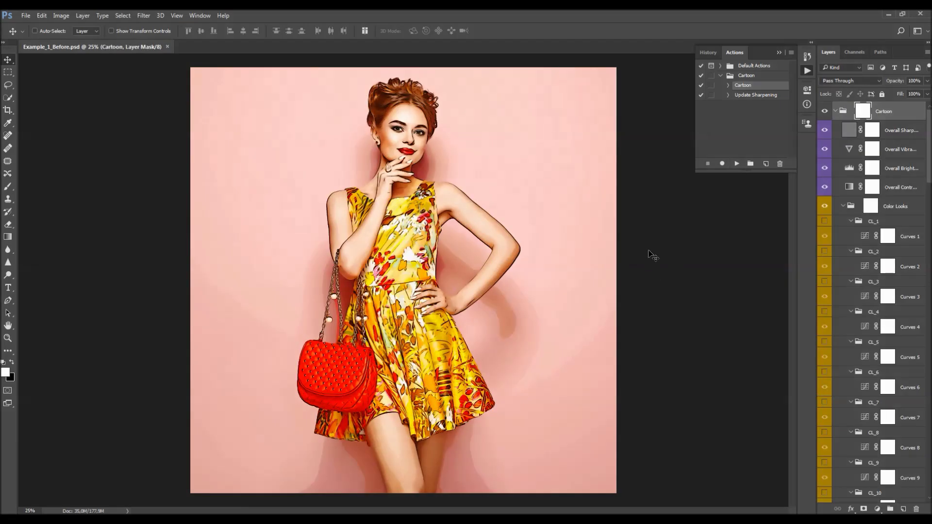
left_click(722, 76)
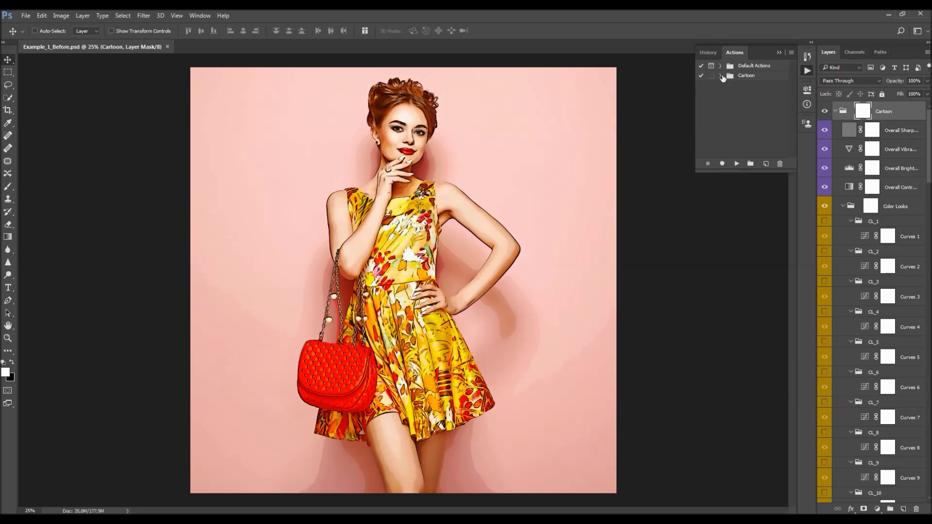
left_click(777, 53)
Step: Widen the Layers panel and collapse the groups nested in the Cartoon group while keeping the Cartoon group itself expanded
left_click_drag(817, 141, 801, 144)
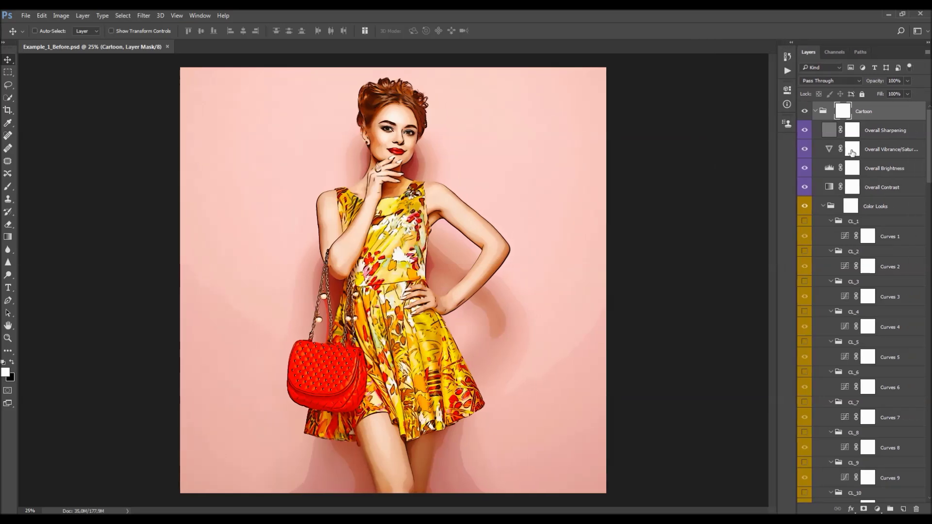
mouse_move(928, 119)
left_mouse_down()
mouse_move(923, 270)
mouse_move(927, 108)
left_mouse_up()
key("ctrl")
left_click(816, 112, "ctrl+alt")
left_click(816, 111)
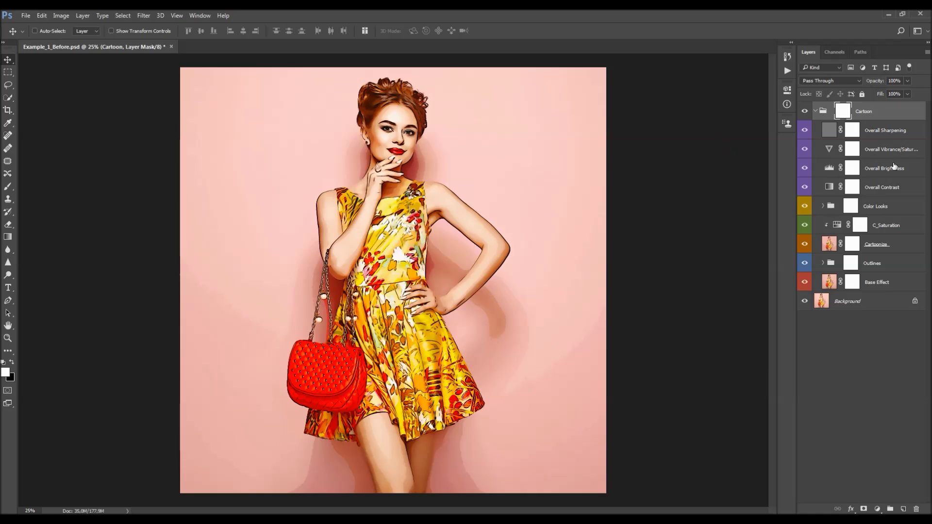
Step: Hide every layer and group inside the Cartoon group and toggle the Background layer off and on to inspect it
left_click_drag(810, 130, 804, 286)
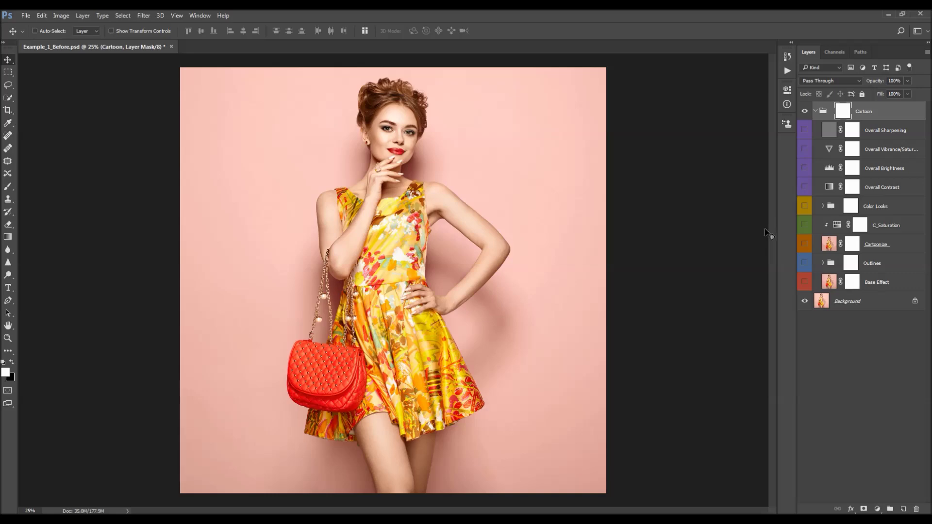
left_click(832, 304)
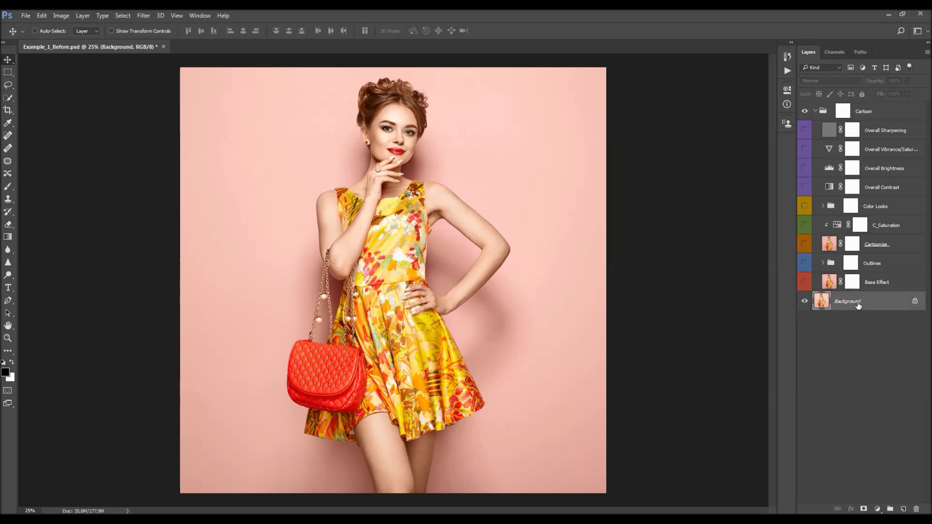
left_click(805, 301)
left_click(805, 301)
left_click(805, 302)
left_click(806, 302)
Step: Compare the photo with and without the Base Effect layer and leave that layer visible
left_click(874, 281)
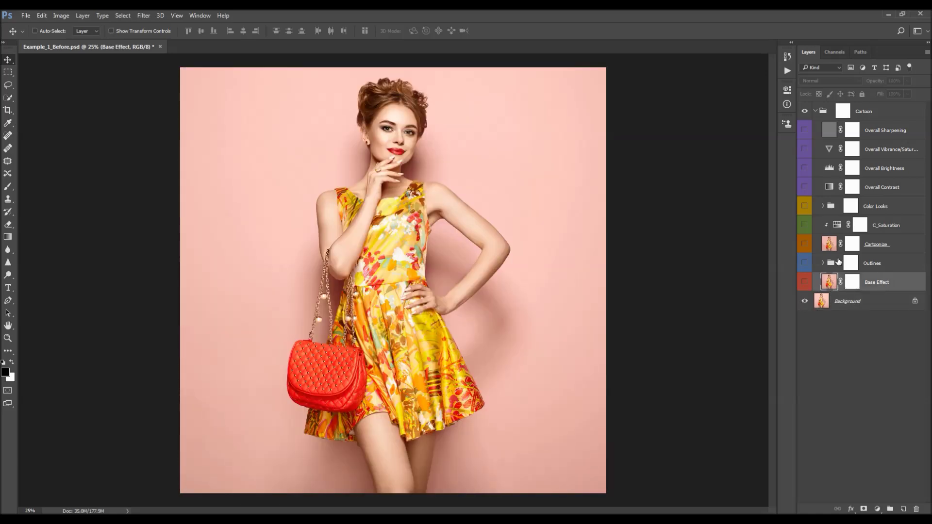
left_click(805, 282)
left_click(805, 282)
left_click(805, 282)
left_click(804, 282)
left_click(805, 283)
left_click(804, 283)
left_click(805, 283)
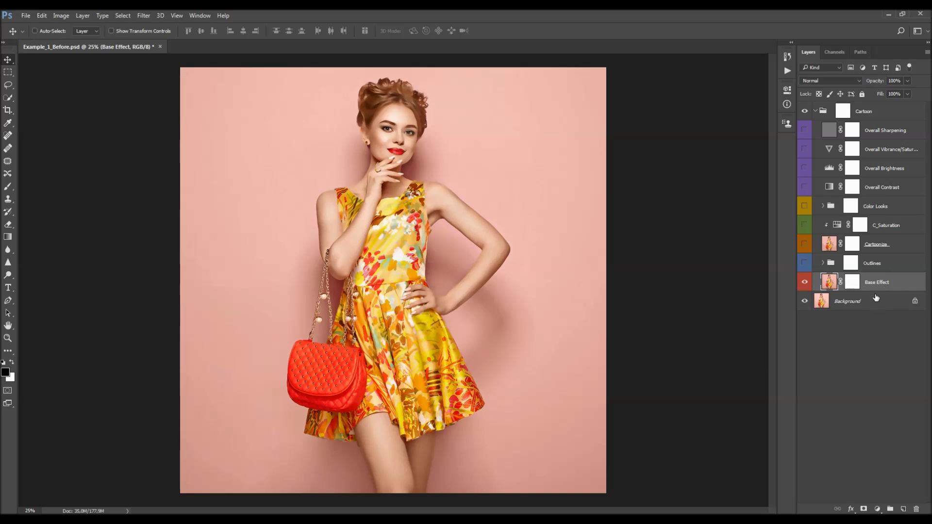
Step: Show the Outlines group, expand it and select the Outlines_2 layer
left_click(869, 268)
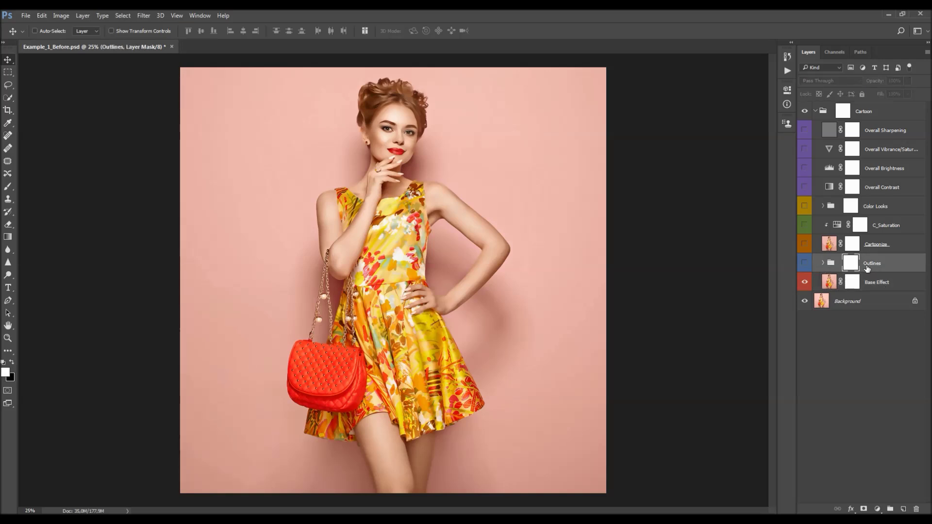
left_click(805, 263)
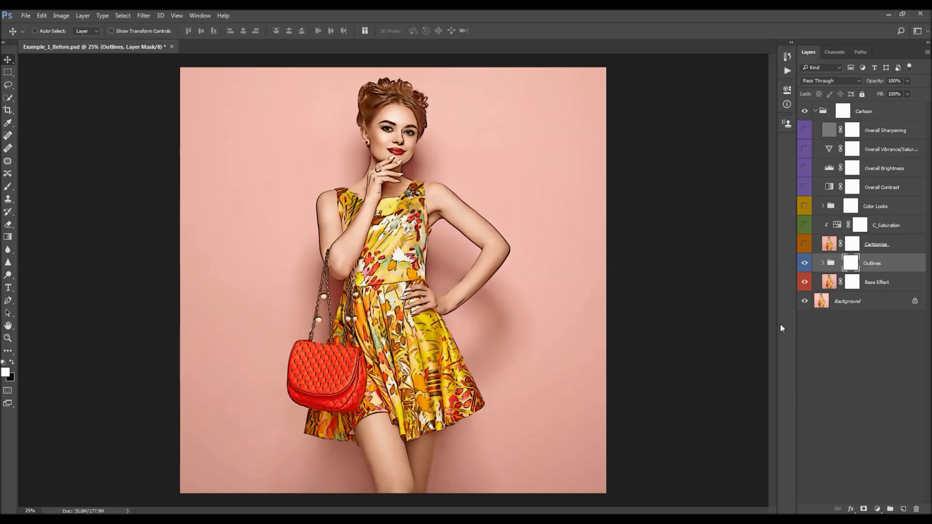
left_click(823, 262)
left_click(885, 285)
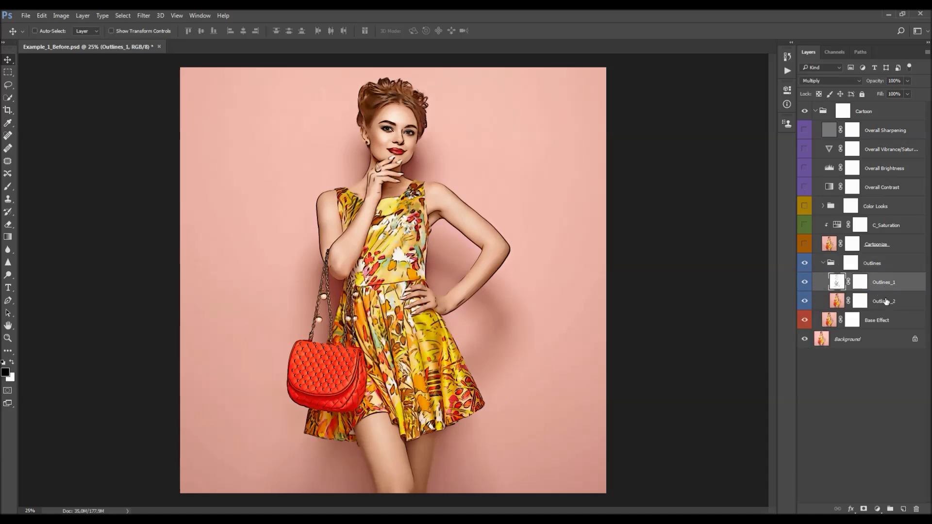
left_click(888, 301)
Step: Hide the Outlines_1 and Outlines_2 layers while viewing the woman's face and upper body up close
key("z")
left_click(400, 128)
left_click(403, 130)
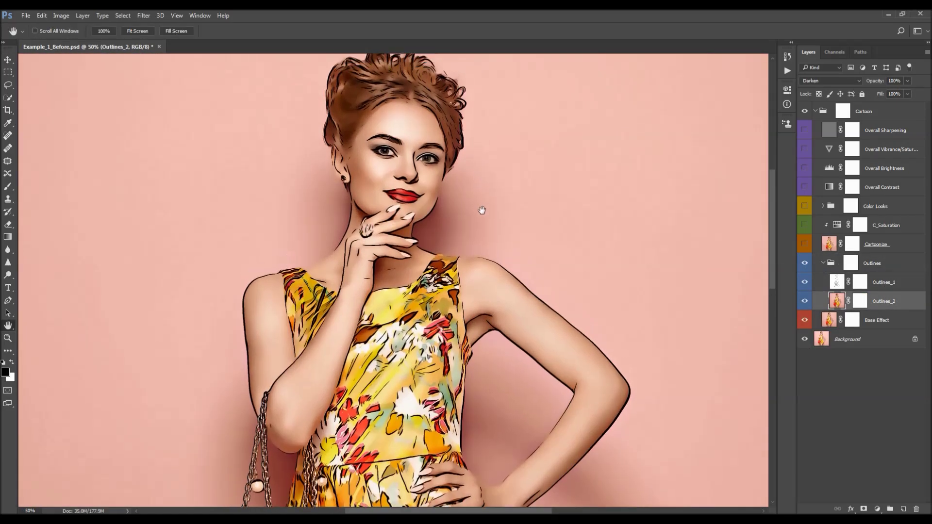
key("v")
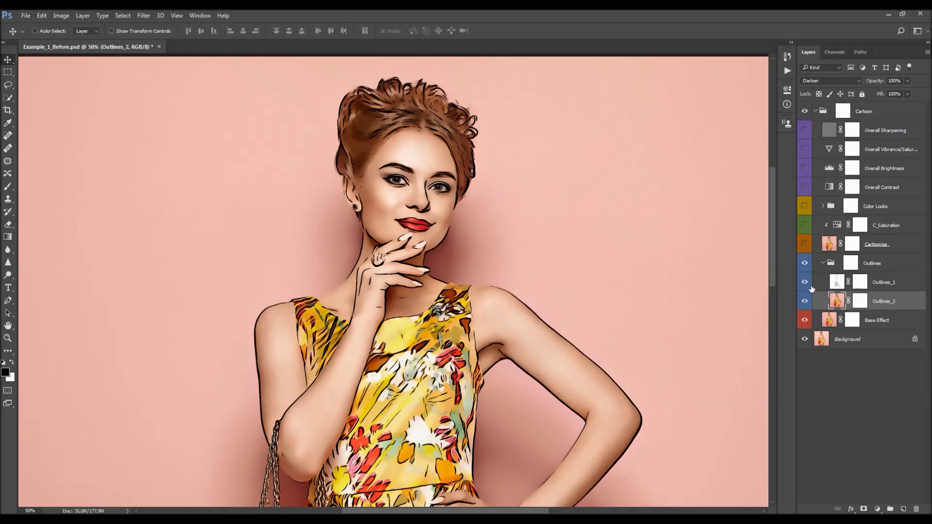
left_click_drag(810, 288, 806, 302)
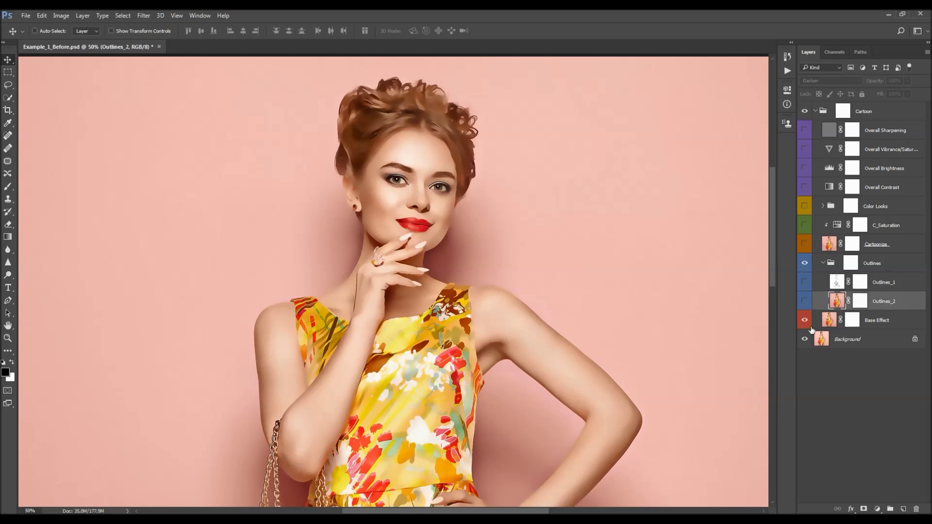
Step: Compare the photo with and without the Outlines_2 layer while Outlines_1 is hidden
left_click(805, 301)
left_click(805, 301)
left_click(805, 301)
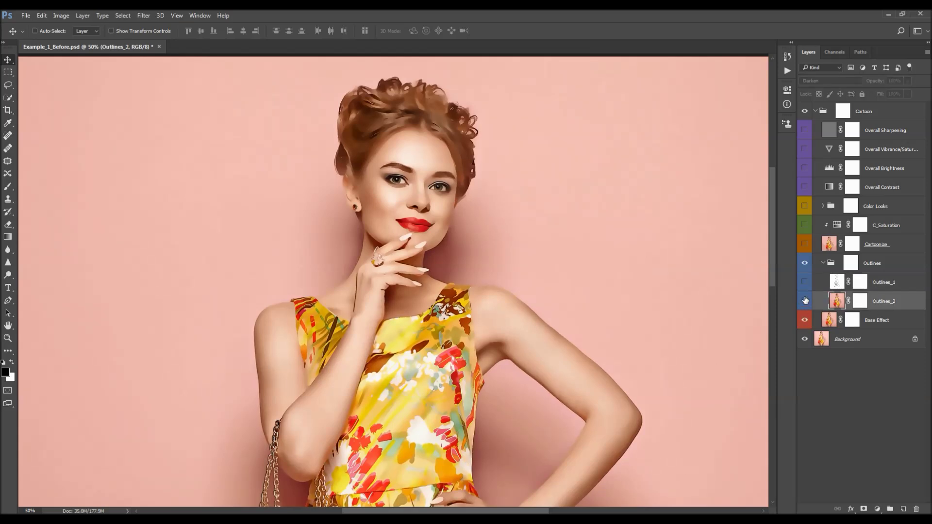
left_click(805, 301)
left_click(805, 283)
left_click(804, 282)
left_click(805, 301)
left_click(805, 301)
left_click(805, 301)
scroll(539, 253, "down", 3)
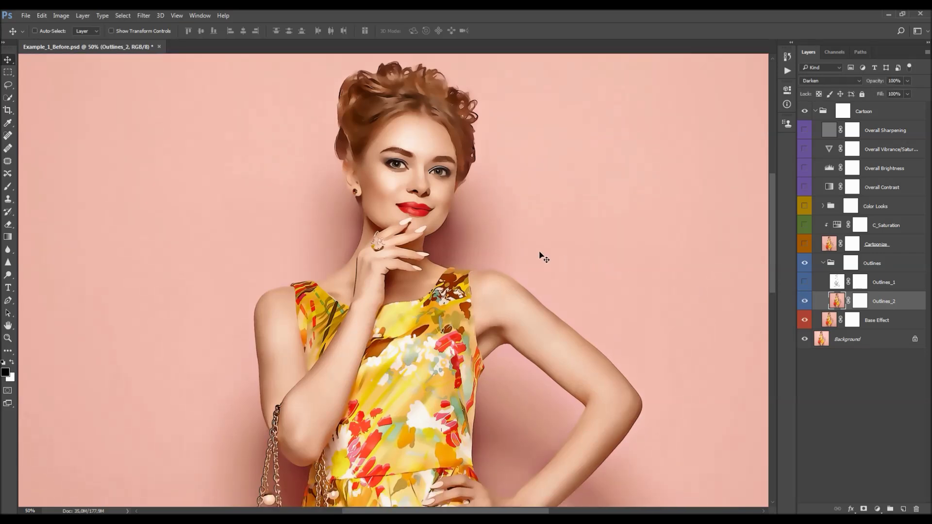
scroll(485, 239, "up", 3)
Step: Compare the Outlines_1 effect on its own and combined with Outlines_2, leaving both layers visible
left_click(805, 301)
left_click(805, 283)
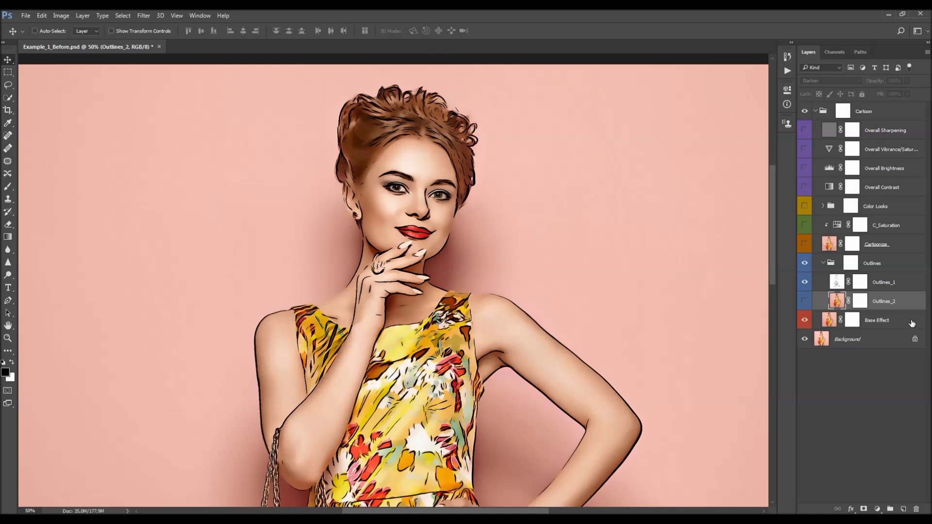
left_click(888, 286)
left_click(803, 283)
left_click(804, 282)
left_click(804, 301)
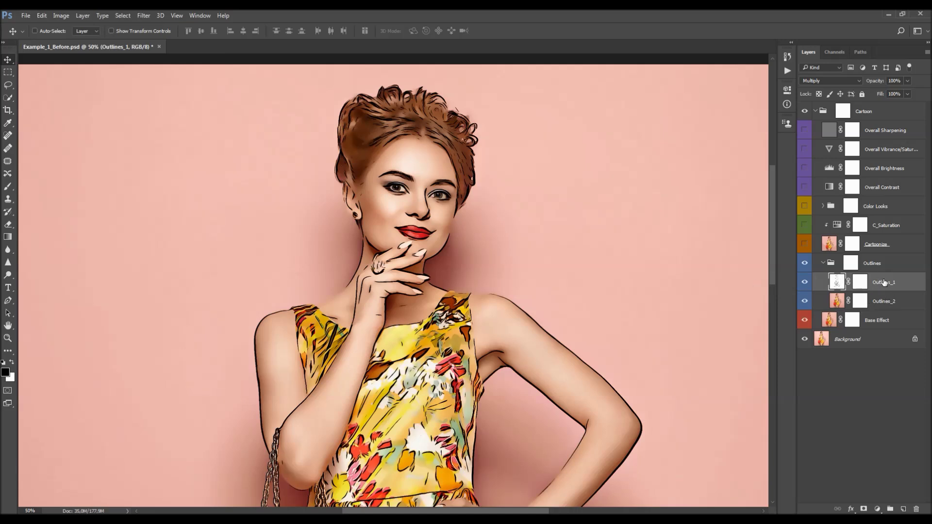
left_click(805, 283)
left_click(837, 301)
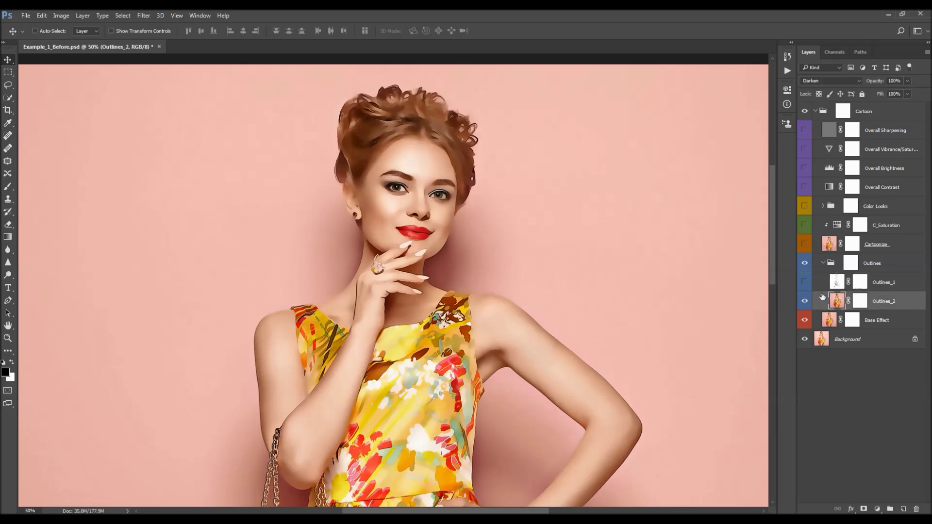
left_click(805, 282)
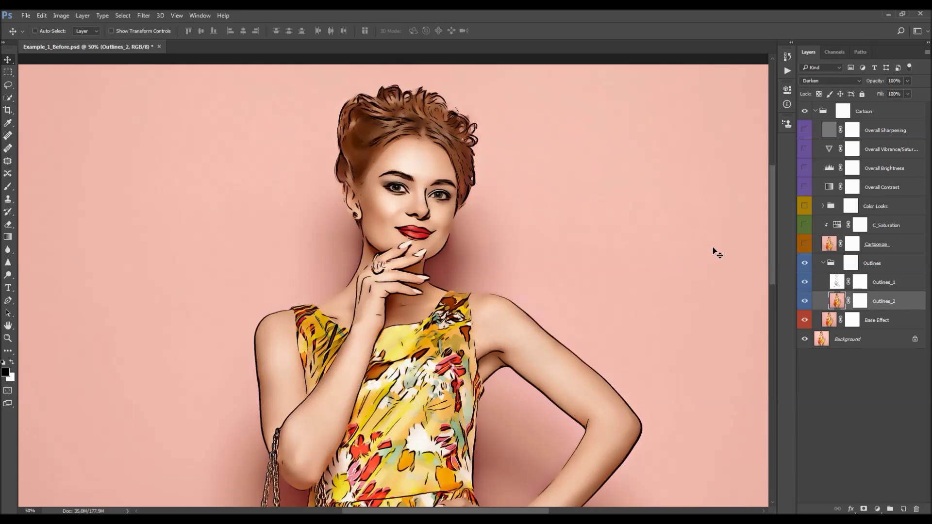
Step: Try lower opacities on the Outlines_2 layer, the Outlines_1 layer and the Outlines group, restoring each to 100%
left_click_drag(878, 83, 928, 95)
left_click(907, 81)
left_click(888, 282)
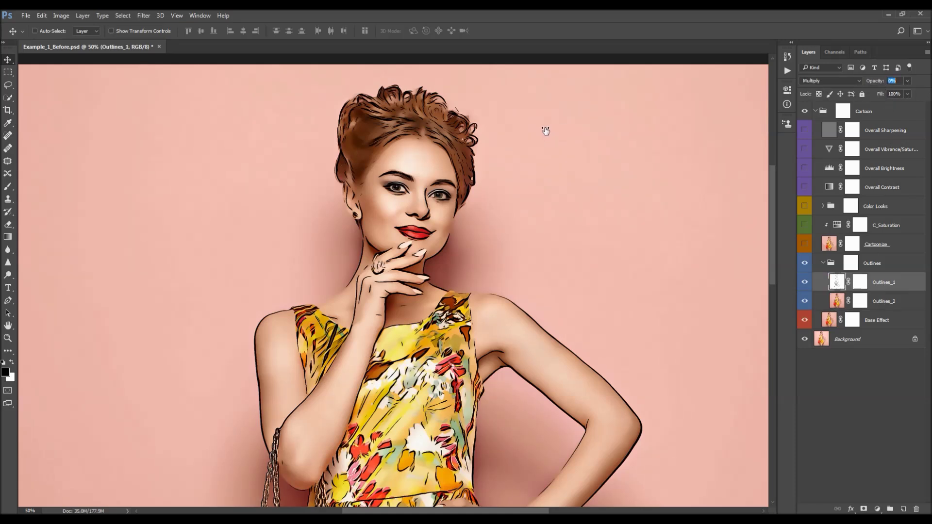
mouse_move(915, 145)
left_mouse_down()
mouse_move(926, 146)
mouse_move(806, 148)
mouse_move(931, 153)
left_mouse_up()
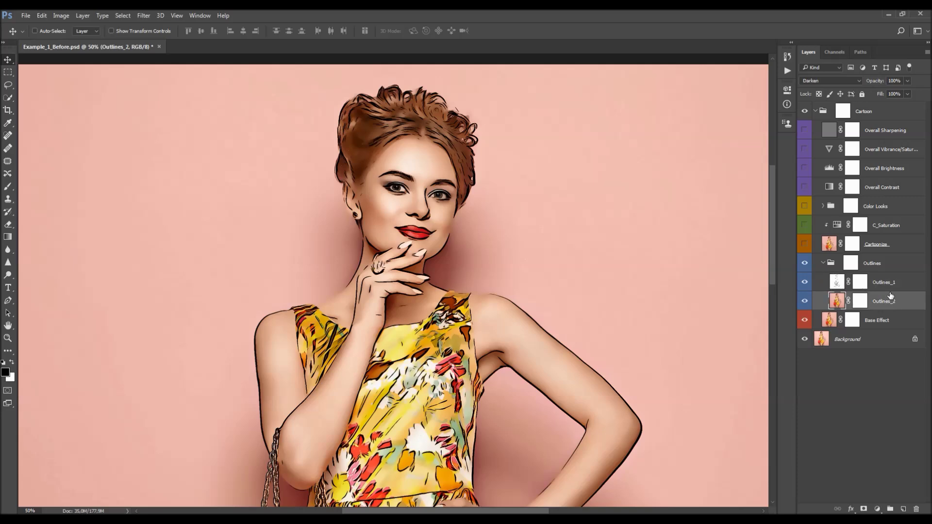
left_click(905, 263)
mouse_move(875, 81)
left_mouse_down()
mouse_move(637, 116)
mouse_move(853, 135)
left_mouse_up()
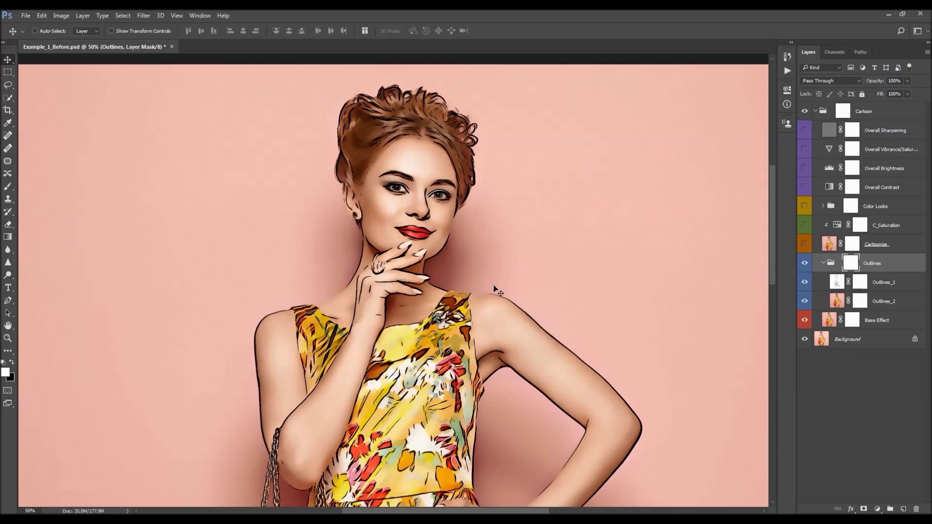
Step: Toggle the visibility of Outlines_2 and Outlines_1 in turn to compare their contributions to the photo
left_click(901, 285)
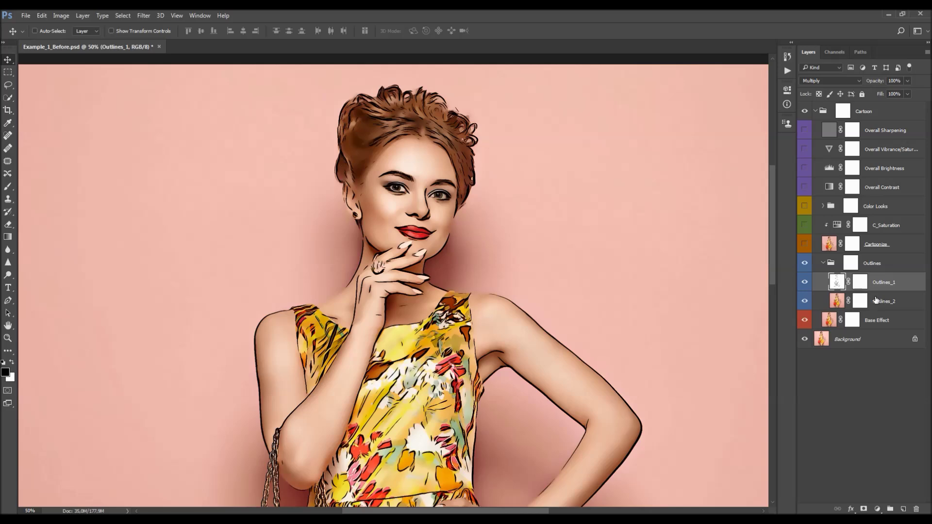
left_click(875, 300)
left_click(806, 301)
left_click(805, 301)
left_click(805, 282)
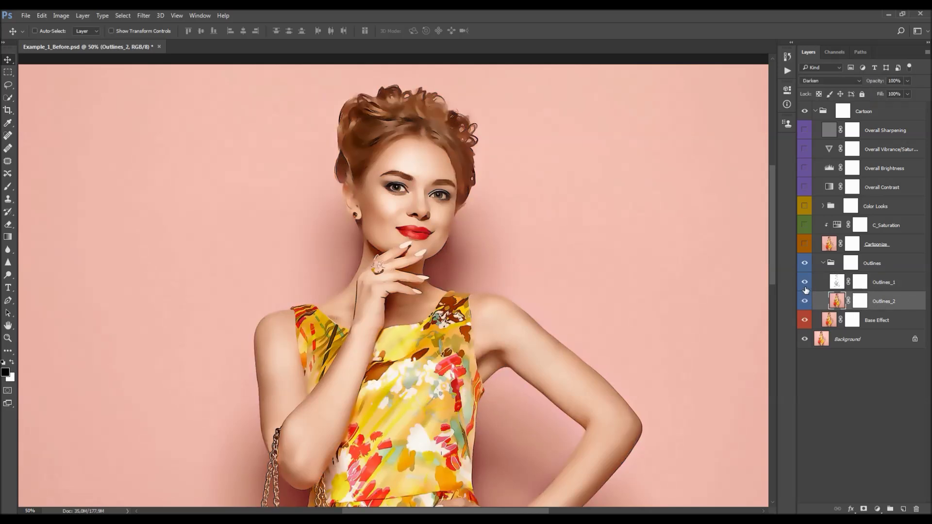
left_click(804, 282)
Step: Activate the Outlines_1 layer mask and set up the Brush with a soft round tip and black as foreground colour
left_click(874, 283)
left_click(850, 267)
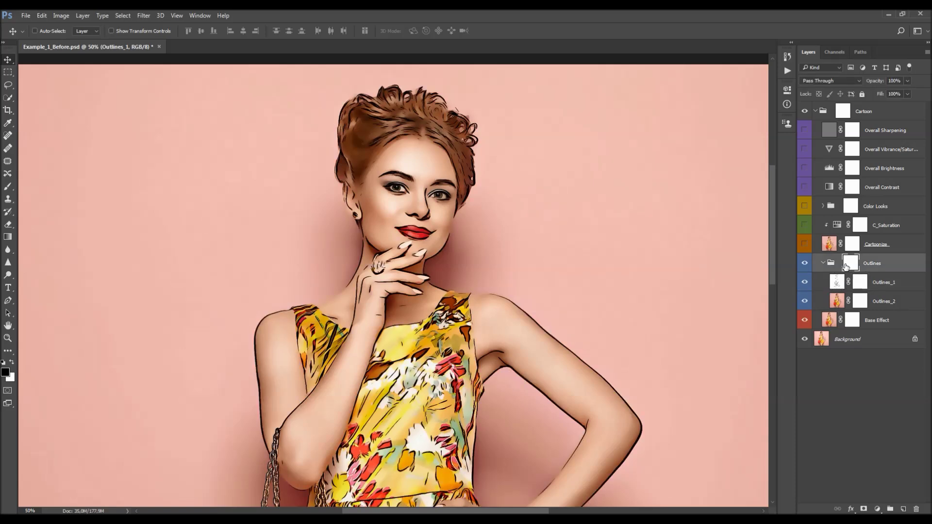
left_click(860, 283)
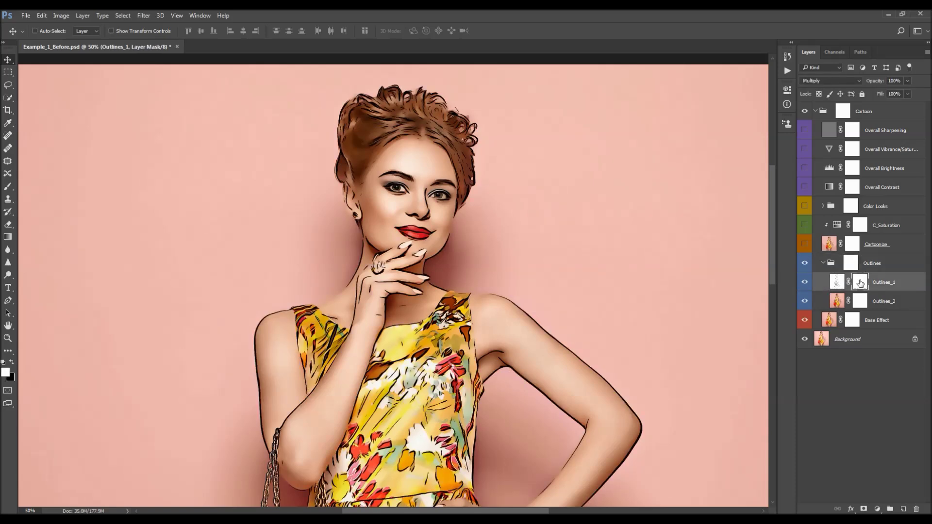
scroll(267, 245, "down", 3)
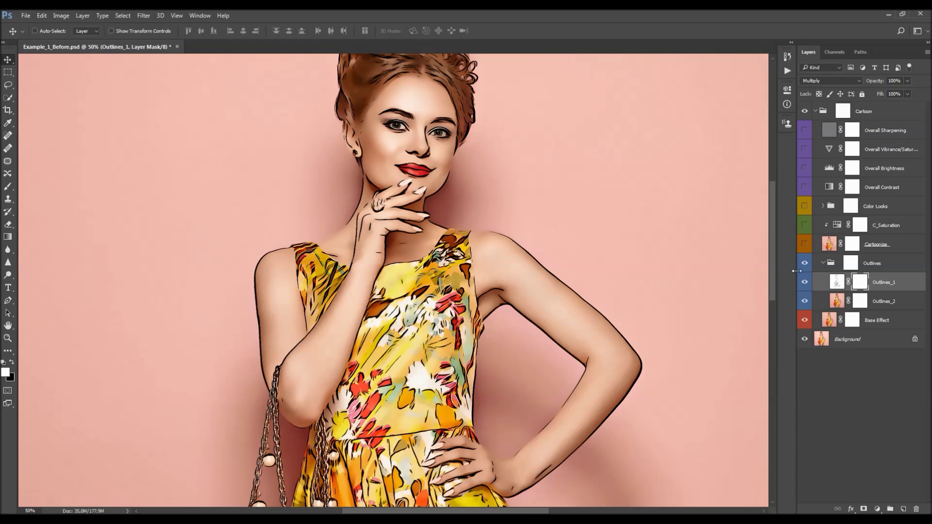
scroll(456, 223, "down", 1)
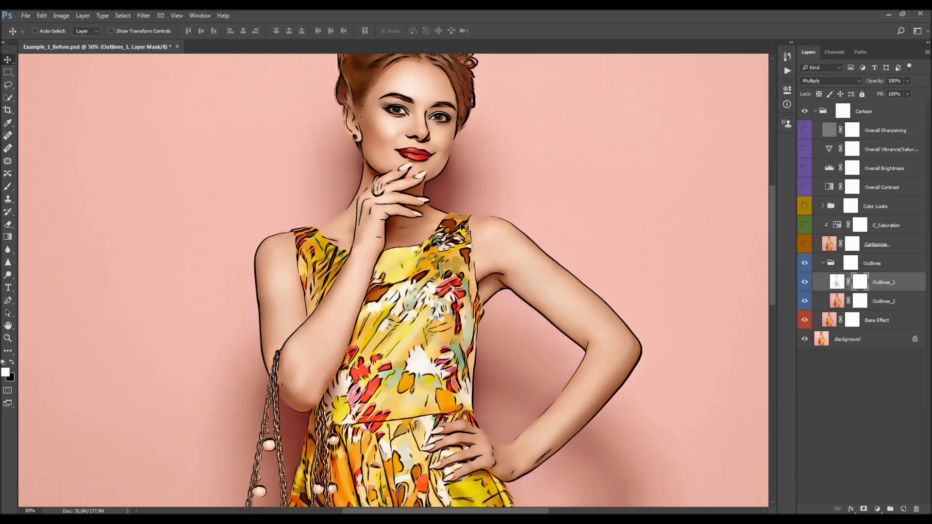
key("b")
right_click(533, 184)
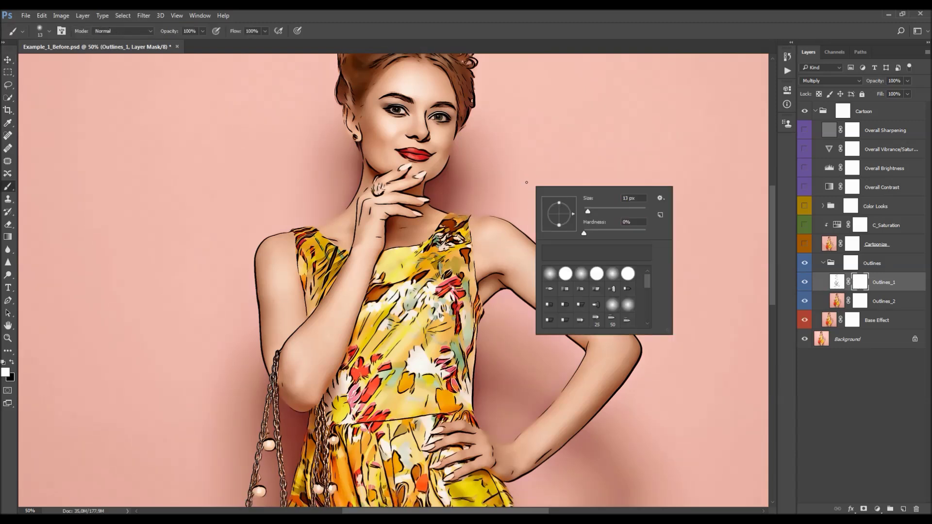
left_click(551, 275)
left_click(418, 293)
left_click(12, 363)
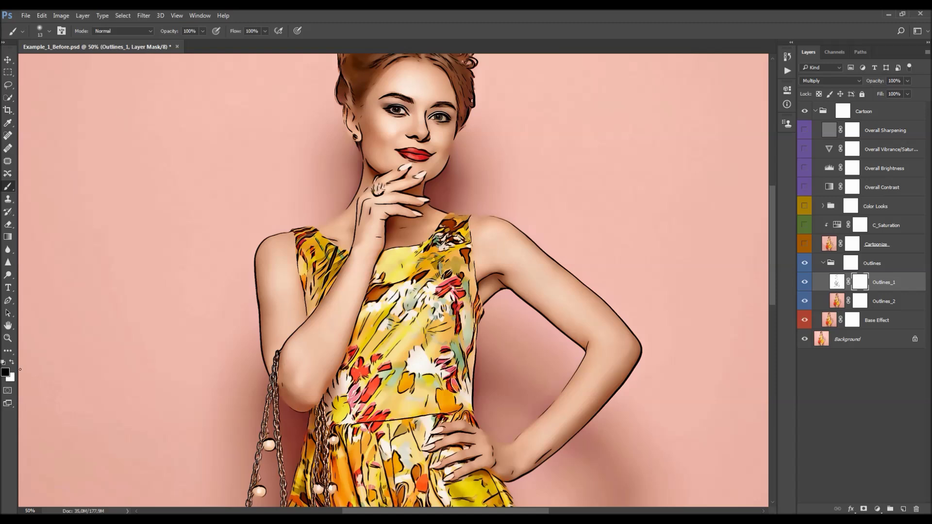
Step: Paint black on the Outlines_1 mask over the woman's arm and dress with a 150 px brush and undo the painting
key("bracketright")
key("bracketright")
key("bracketright")
key("bracketright")
left_click_drag(258, 243, 247, 309)
key("bracketright")
key("bracketright")
key("bracketright")
key("bracketright")
mouse_move(277, 231)
left_mouse_down()
mouse_move(255, 294)
mouse_move(265, 307)
mouse_move(254, 345)
mouse_move(293, 286)
mouse_move(304, 303)
mouse_move(344, 286)
mouse_move(347, 345)
mouse_move(378, 342)
mouse_move(407, 280)
left_mouse_up()
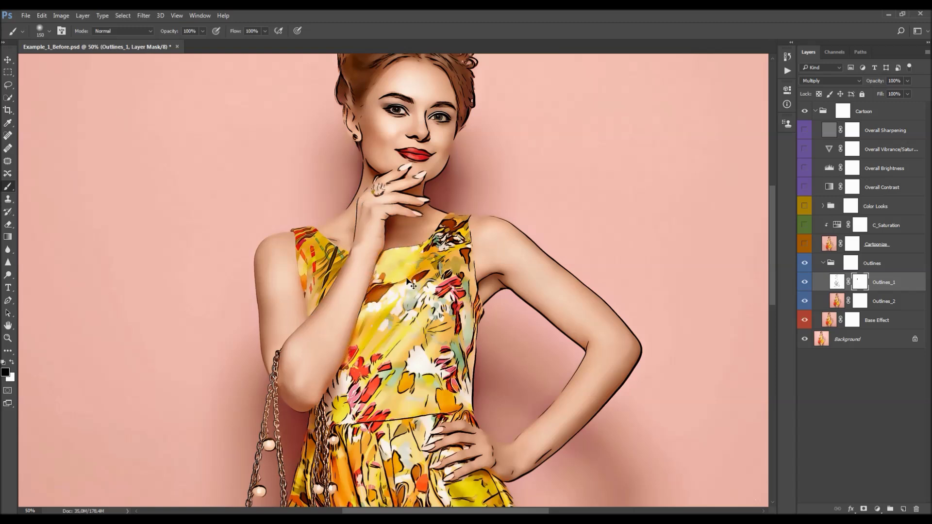
key("ctrl+z")
Step: Activate the Outlines group's mask, paint black over the woman's bent arm beside the dress, and undo the stroke
left_click(862, 302)
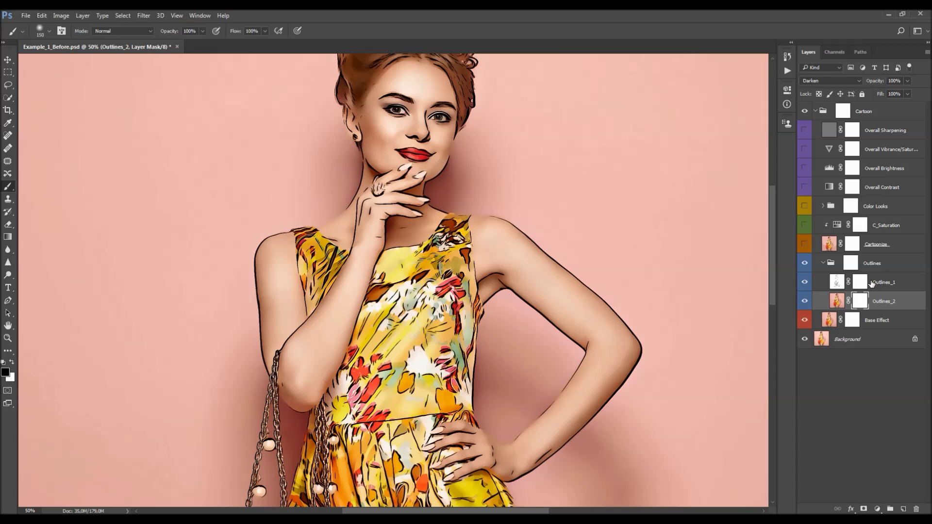
left_click(851, 265)
left_click(881, 283)
left_click(883, 300)
left_click(883, 283)
left_click(852, 263)
mouse_move(485, 206)
left_mouse_down()
mouse_move(248, 195)
mouse_move(467, 105)
mouse_move(110, 241)
mouse_move(518, 282)
mouse_move(239, 439)
mouse_move(619, 388)
left_mouse_up()
key("ctrl+z")
Step: Collapse the Outlines group, then select the Cartoonize layer and make it visible
key("z")
left_click(444, 316, "alt")
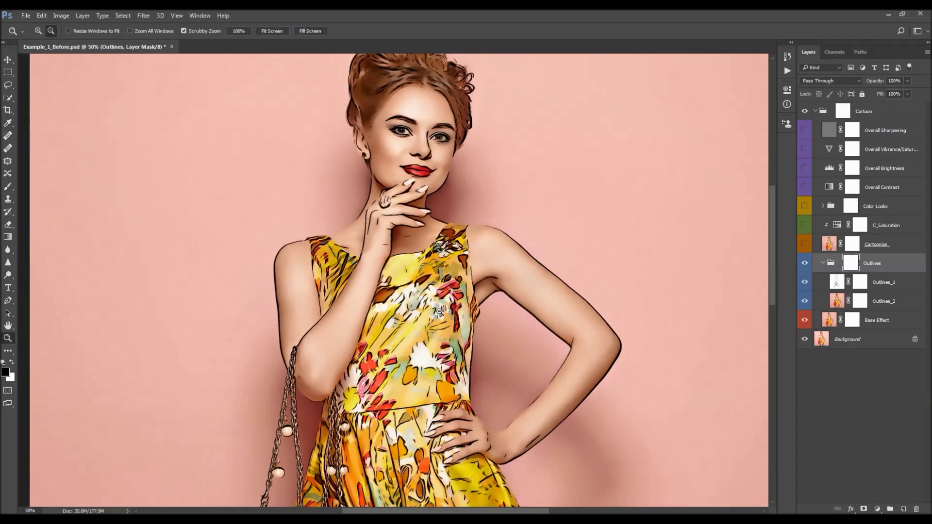
left_click(444, 317, "alt")
key("v")
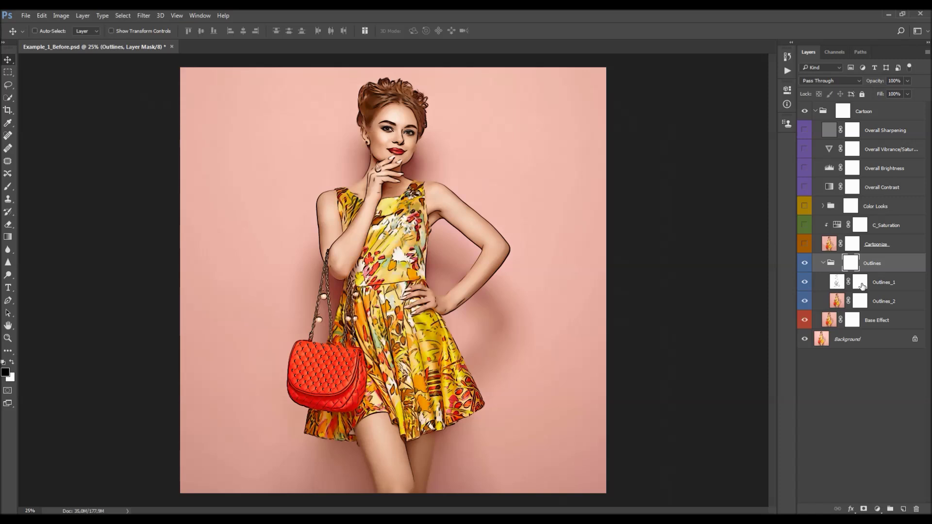
left_click(823, 264)
left_click(887, 252)
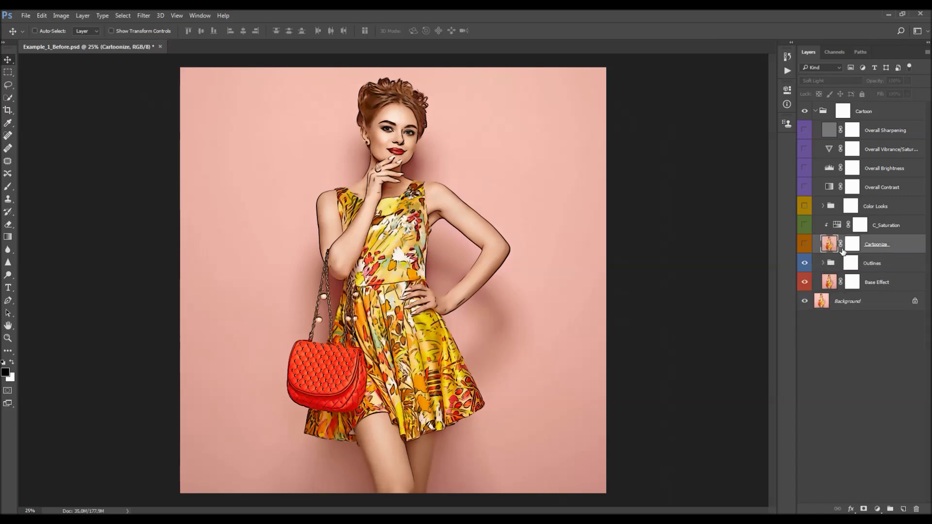
left_click(804, 244)
Step: Inspect the face and upper body with and without the Cartoonize layer and test that layer's opacity, restoring 100%
left_click(406, 136, "ctrl")
left_click_drag(439, 150, 472, 204)
key("v")
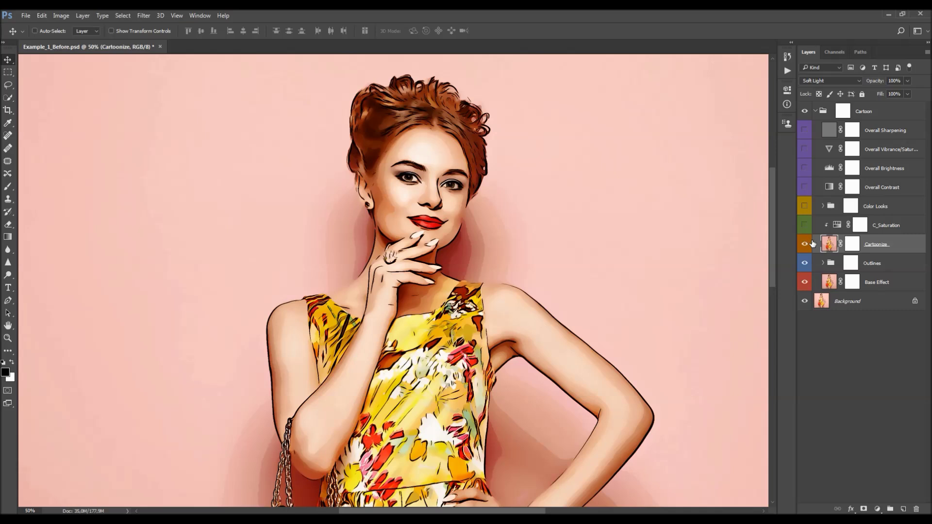
left_click(807, 243)
left_click(807, 244)
left_click(805, 244)
left_click(805, 244)
left_click_drag(880, 81, 931, 201)
Step: Show the C_Saturation layer, open its Hue/Saturation settings and try shifting the saturation, restoring 0
left_click(805, 227)
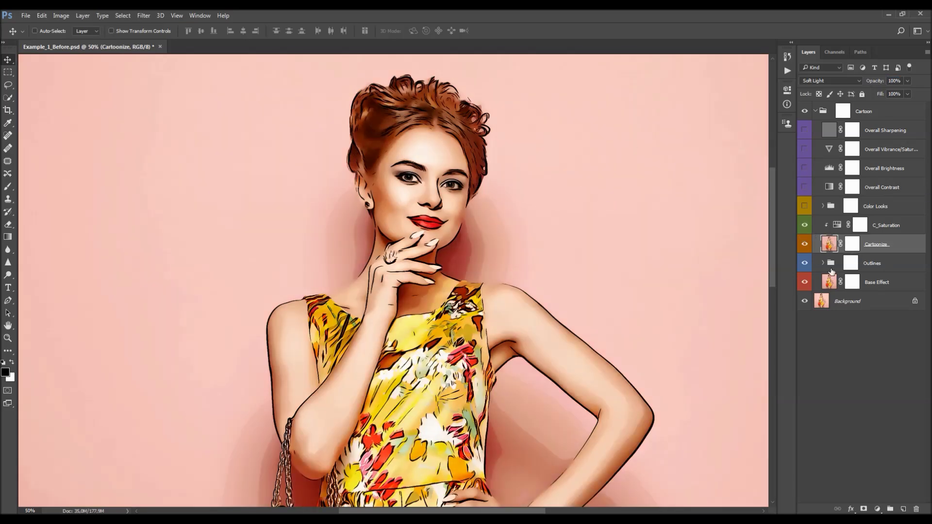
left_click(893, 230)
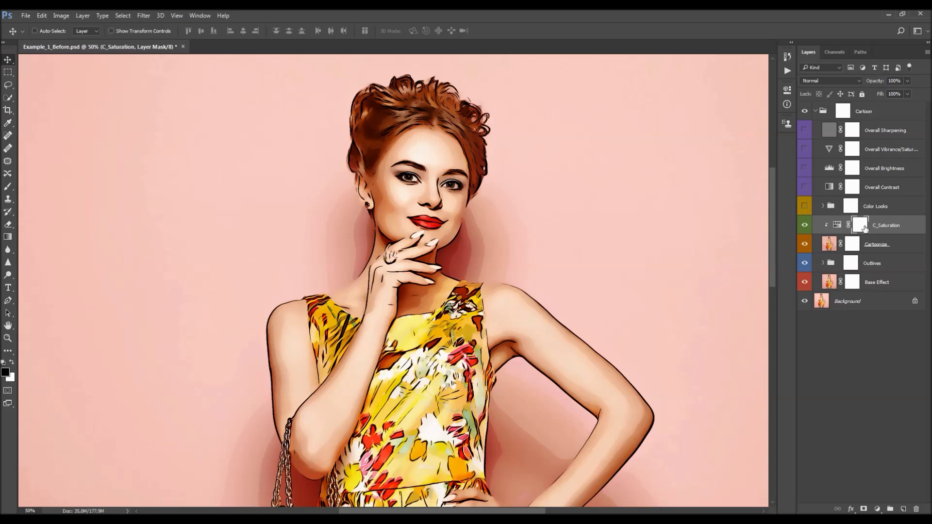
double_click(837, 225)
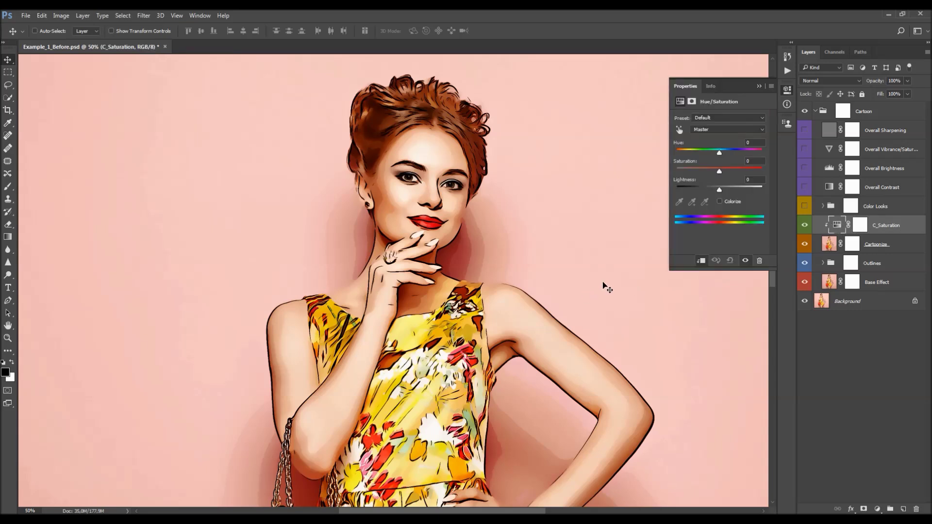
mouse_move(721, 171)
left_mouse_down()
mouse_move(653, 173)
mouse_move(735, 176)
mouse_move(667, 177)
mouse_move(726, 175)
left_mouse_up()
Step: Activate the Cartoonize layer mask and enlarge the brush to 700 px
left_click(852, 244)
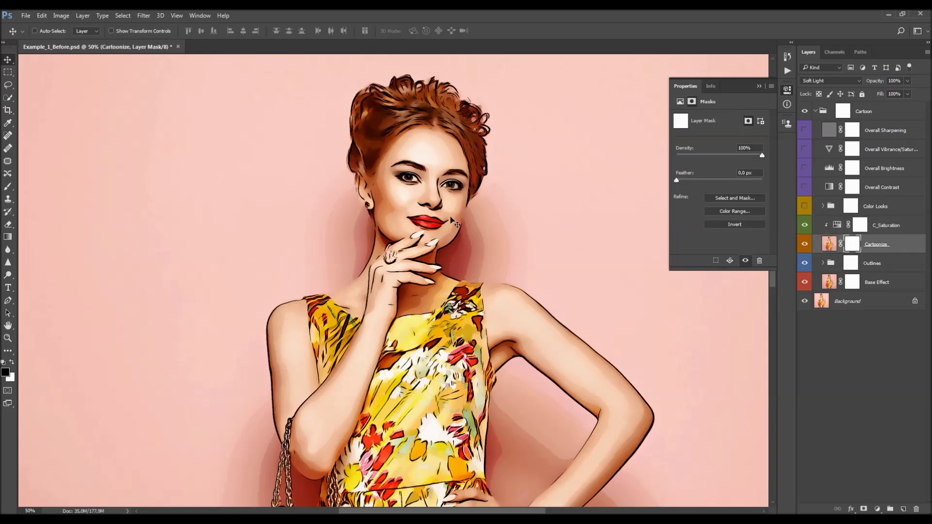
scroll(356, 219, "down", 3)
scroll(358, 220, "down", 4)
key("b")
scroll(407, 175, "down", 8)
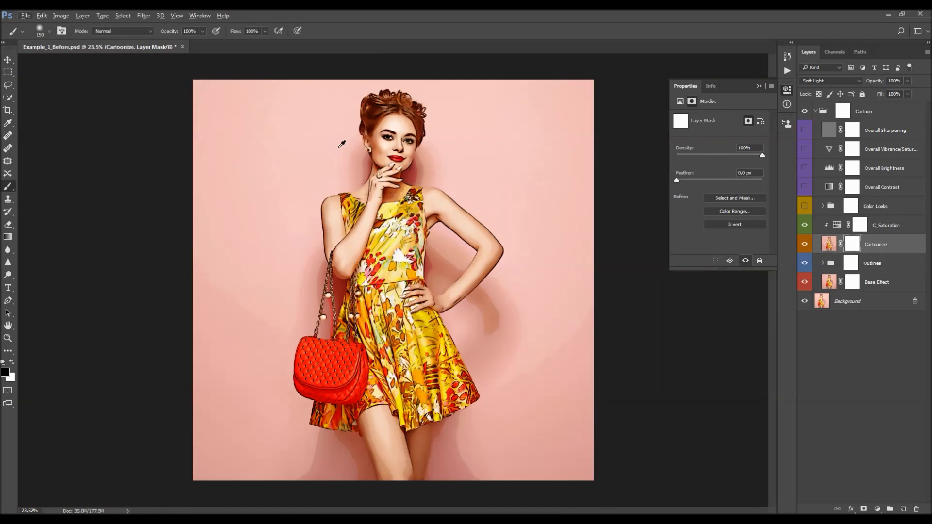
scroll(342, 145, "up", 6)
scroll(490, 214, "up", 2)
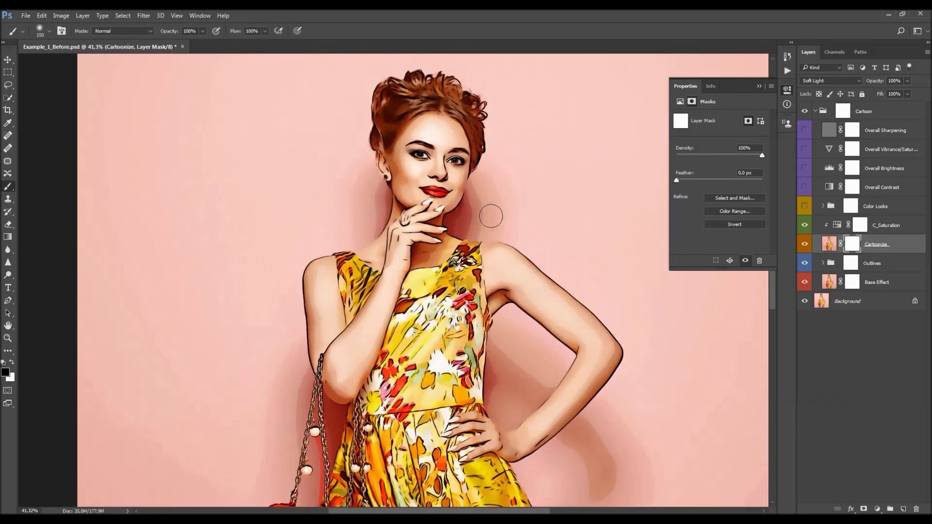
right_click(519, 226)
left_click(209, 332)
key("]")
key("bracketright")
key("bracketright")
key("bracketright")
key("bracketright")
key("bracketright")
key("bracketright")
key("bracketright")
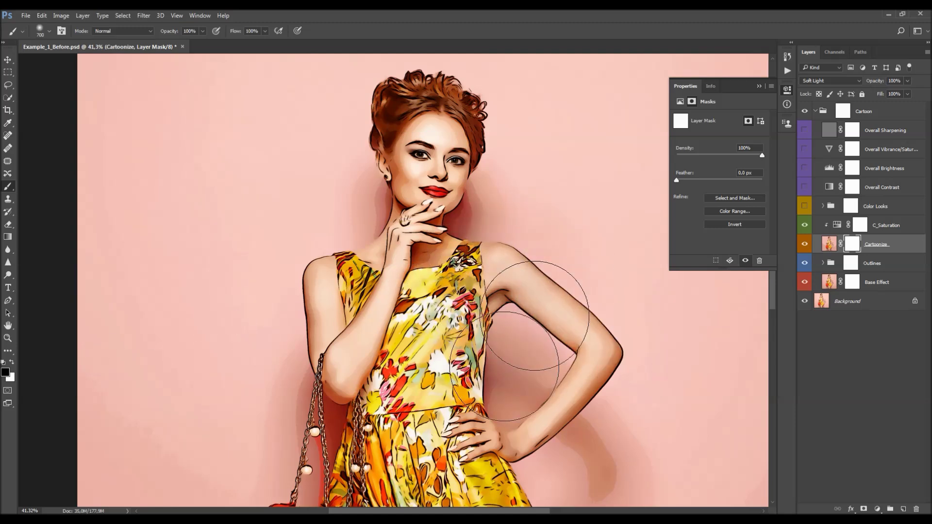
Step: Paint black on the Cartoonize mask across the background and the woman's upper body, and undo the painting
mouse_move(601, 119)
left_mouse_down()
mouse_move(474, 125)
mouse_move(322, 239)
left_mouse_up()
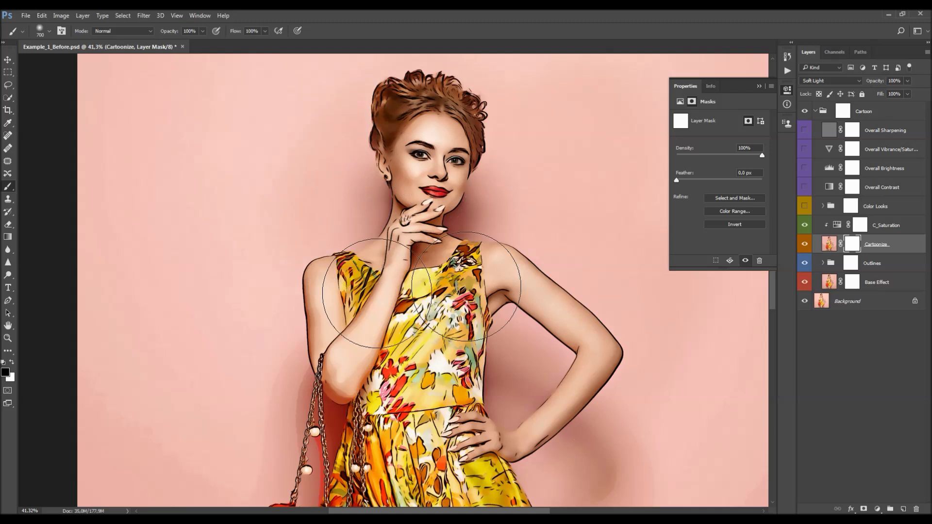
left_click_drag(864, 245, 855, 248)
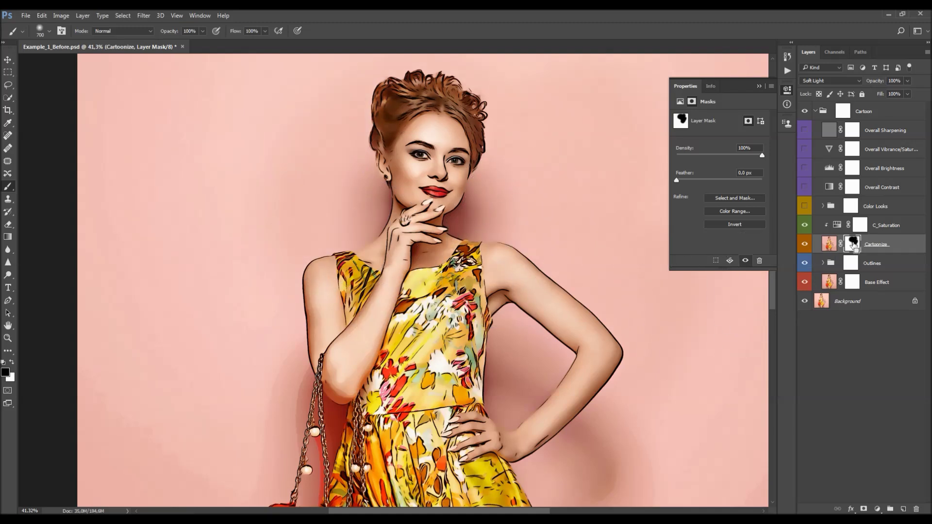
key("ctrl+z")
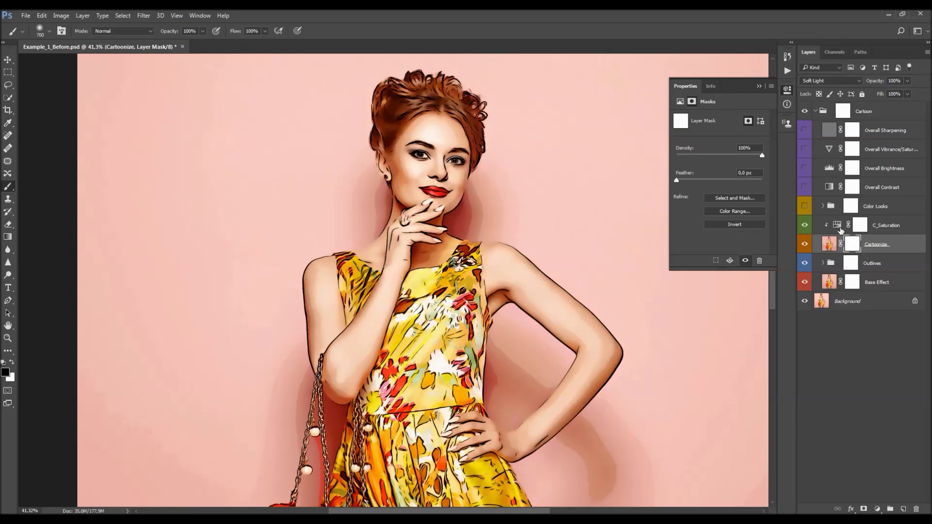
Step: Try shifting the saturation of the C_Saturation layer again and close its Hue/Saturation settings
left_click(835, 226)
mouse_move(719, 171)
left_mouse_down()
mouse_move(686, 170)
mouse_move(728, 172)
left_mouse_up()
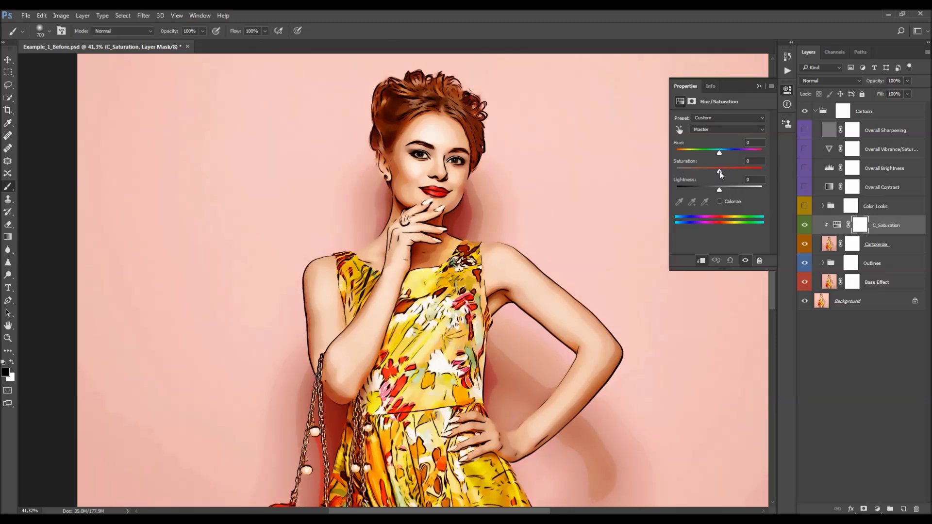
left_click(760, 87)
Step: Select the Cartoonize layer, toggle it off and on to compare its effect, and view the whole photo
key("v")
left_click(874, 243)
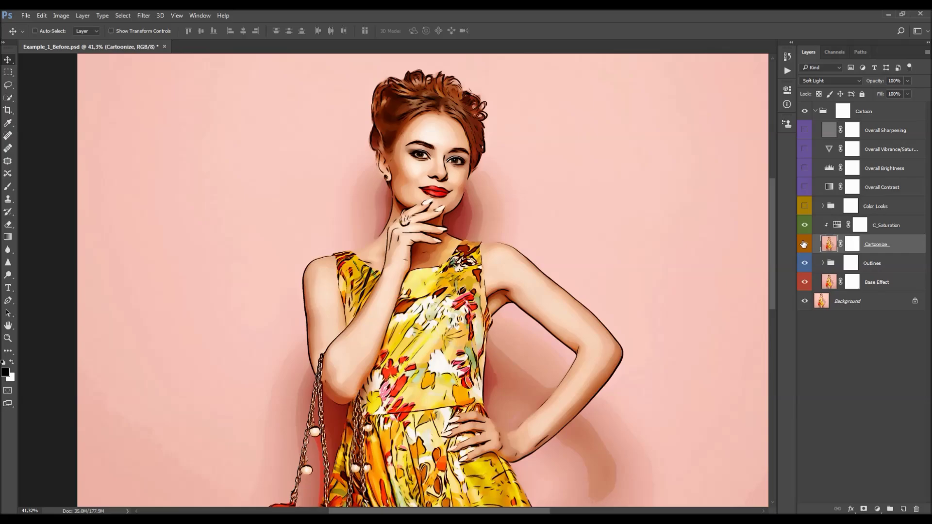
left_click(804, 244)
left_click(804, 244)
key("z")
left_click(428, 239, "alt")
left_click(428, 239, "alt")
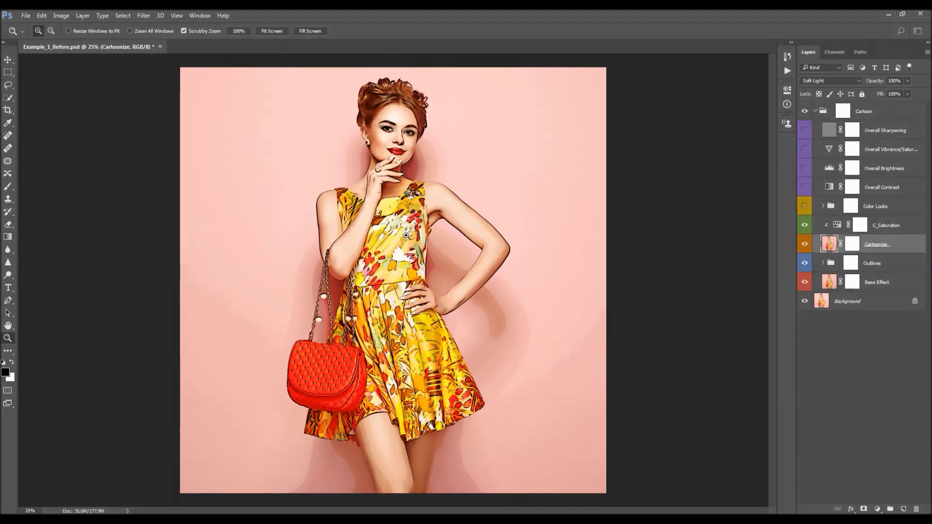
Step: Turn on the Color Looks group and expand it to look through its color looks
left_click(389, 175)
key("v")
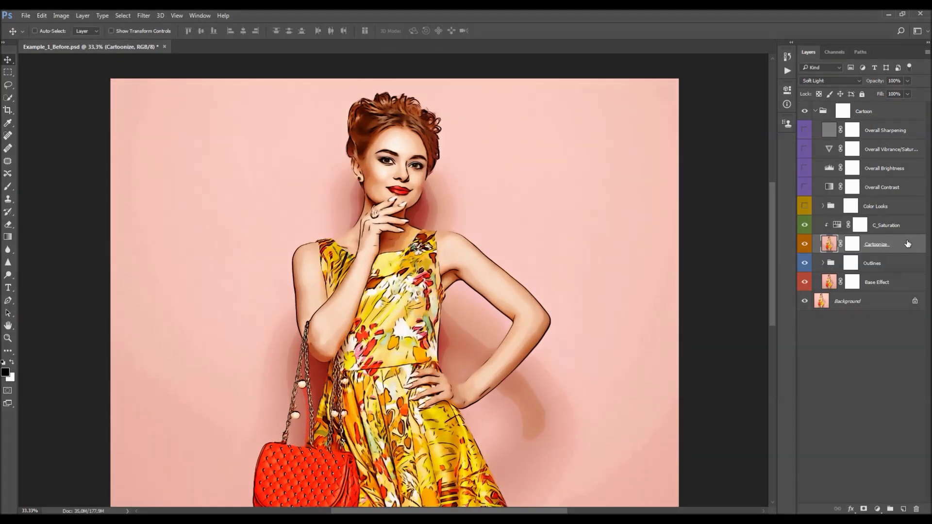
left_click(877, 208)
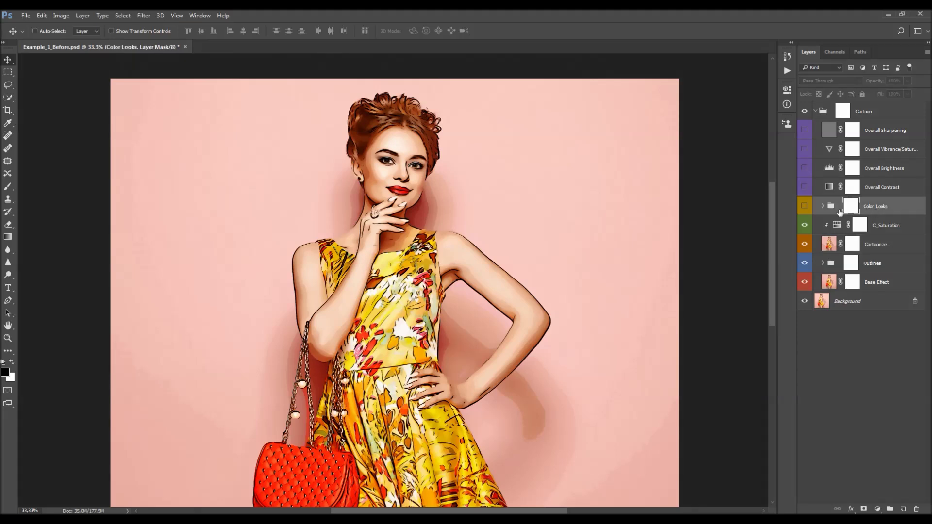
left_click(806, 208)
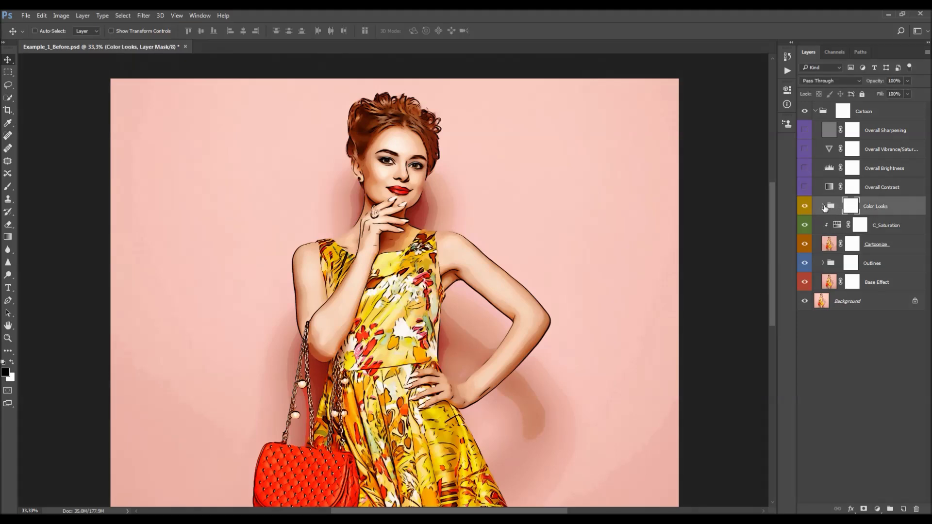
left_click(824, 206)
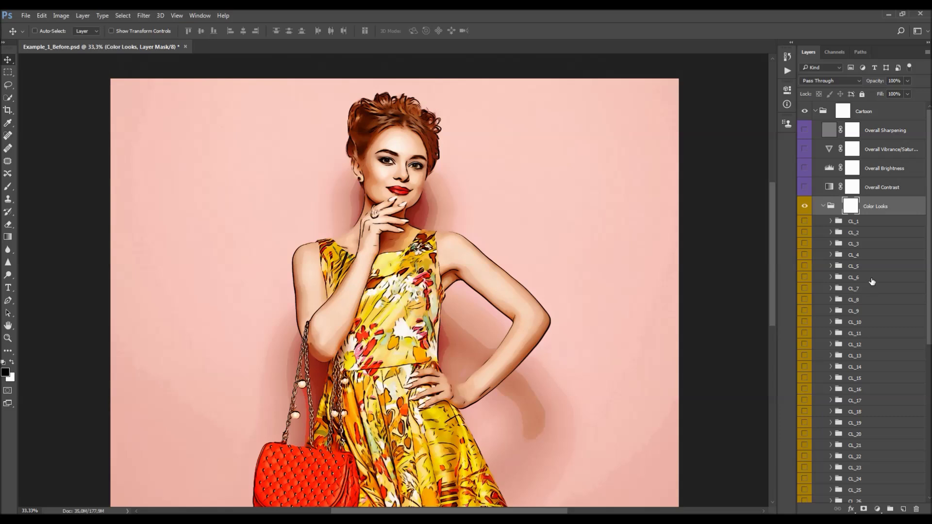
scroll(872, 281, "down", 10)
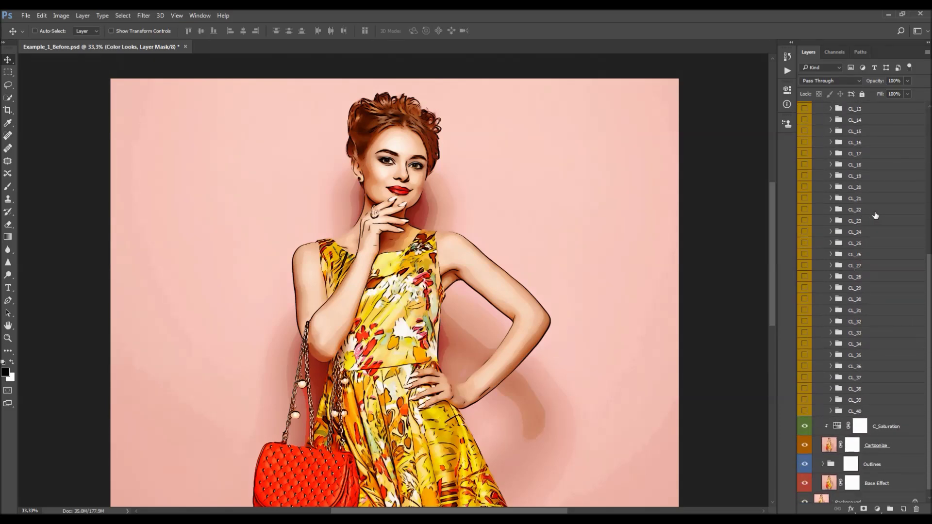
scroll(876, 215, "up", 10)
Step: Preview the CL_7, CL_9 and CL_12 color looks one at a time, turning each one off again
left_click(867, 232)
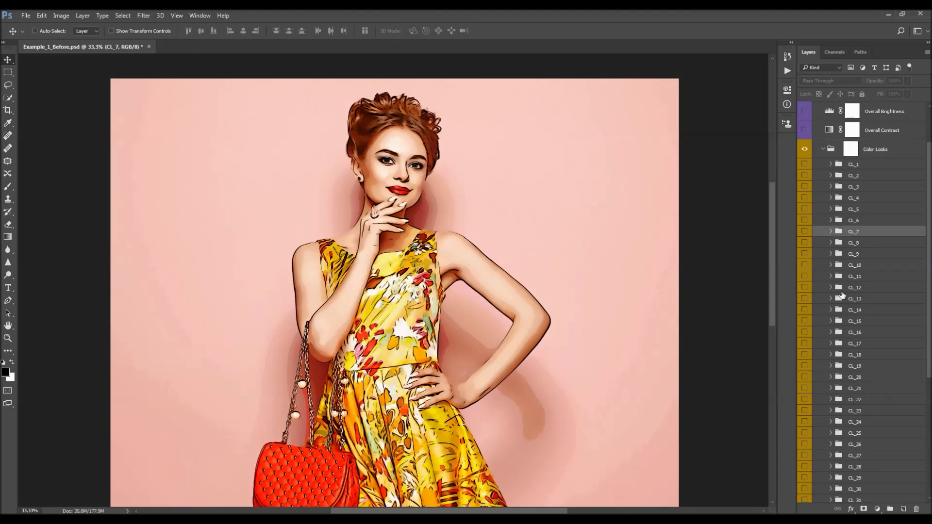
left_click(805, 231)
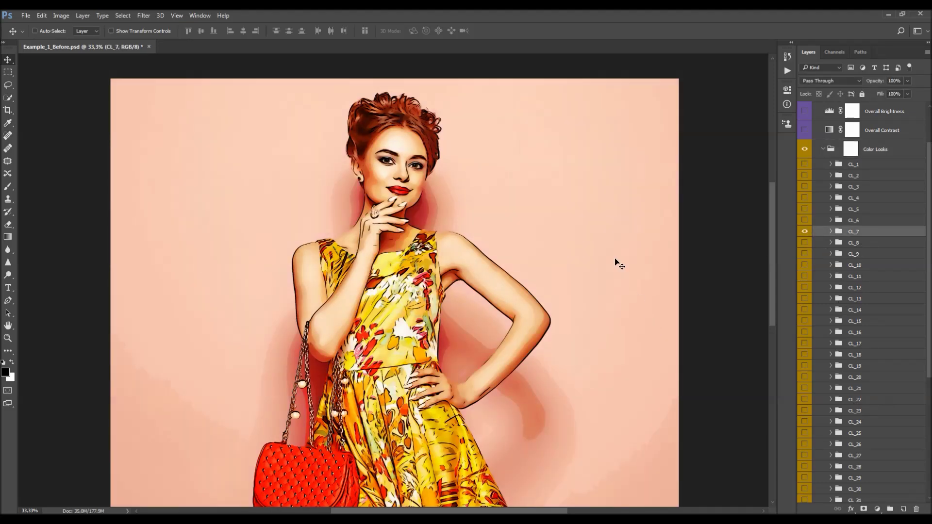
scroll(563, 194, "down", 2)
left_click(804, 231)
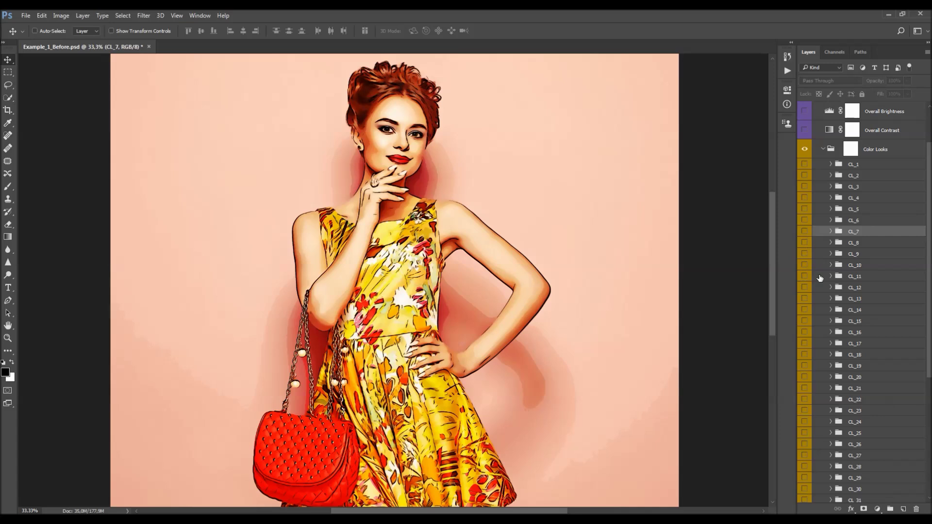
left_click(855, 254)
left_click(805, 254)
left_click(804, 254)
left_click(855, 288)
left_click(805, 287)
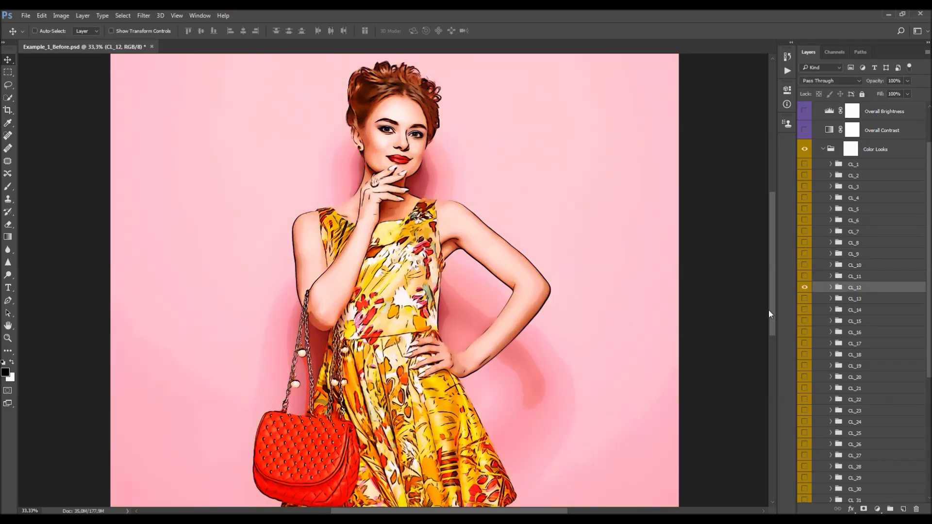
left_click(804, 287)
Step: Turn on the CL_13 color look and try out its opacity
left_click(856, 298)
left_click(804, 299)
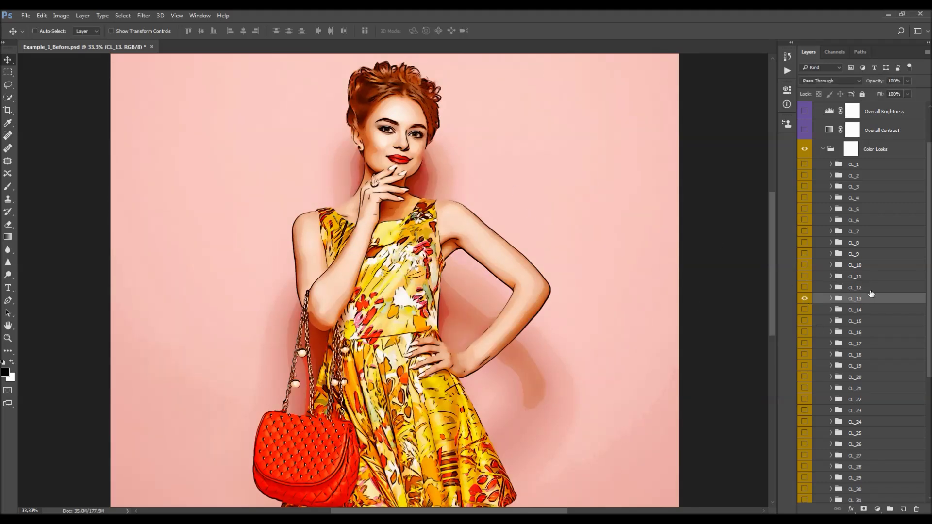
scroll(877, 295, "down", 2)
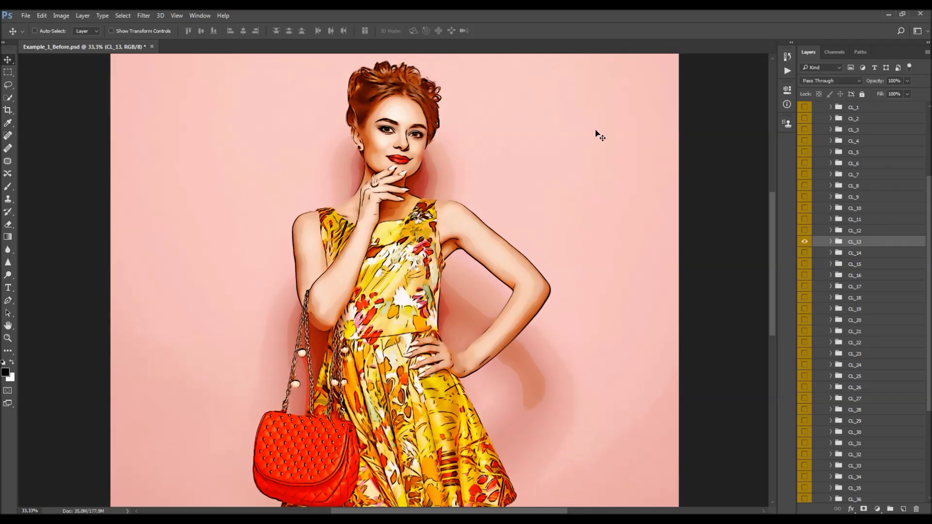
left_click_drag(877, 81, 788, 99)
Step: Add the CL_20 color look and set its opacity to 96%
left_click(869, 320)
left_click(804, 320)
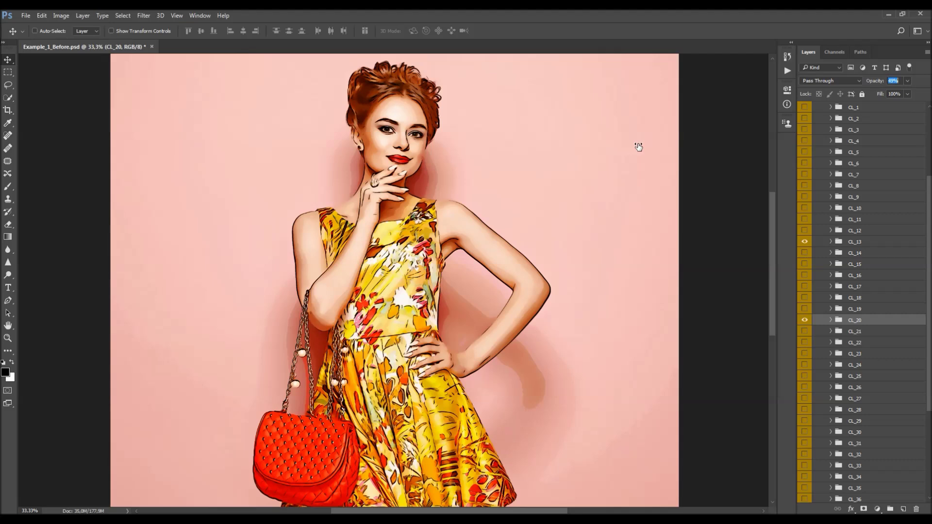
left_click_drag(676, 148, 693, 155)
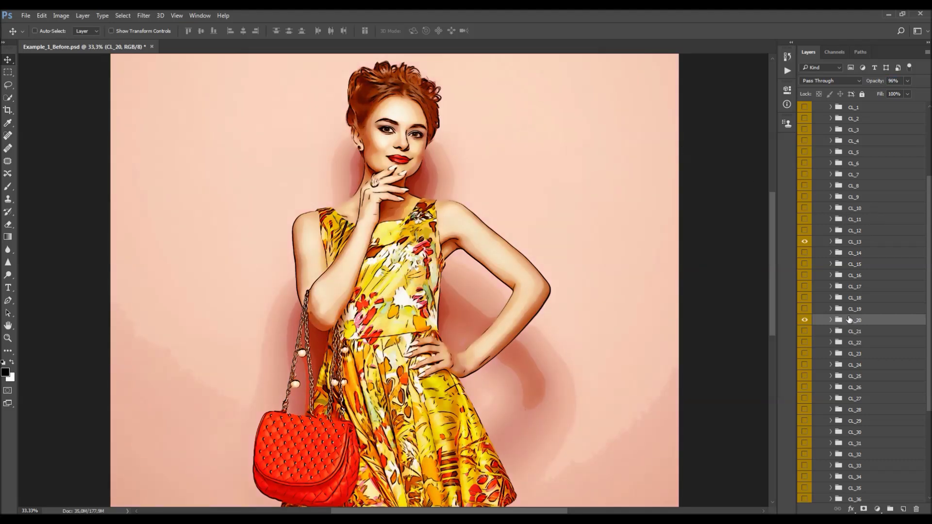
Step: Turn off the CL_20 and CL_13 color looks
scroll(849, 319, "down", 5)
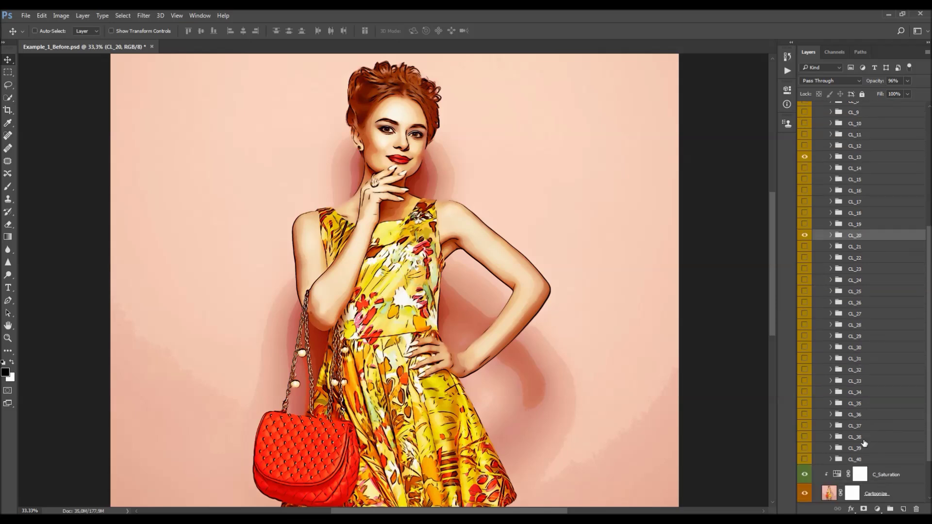
scroll(876, 278, "up", 7)
left_click(805, 350)
left_click(804, 271)
scroll(885, 251, "up", 5)
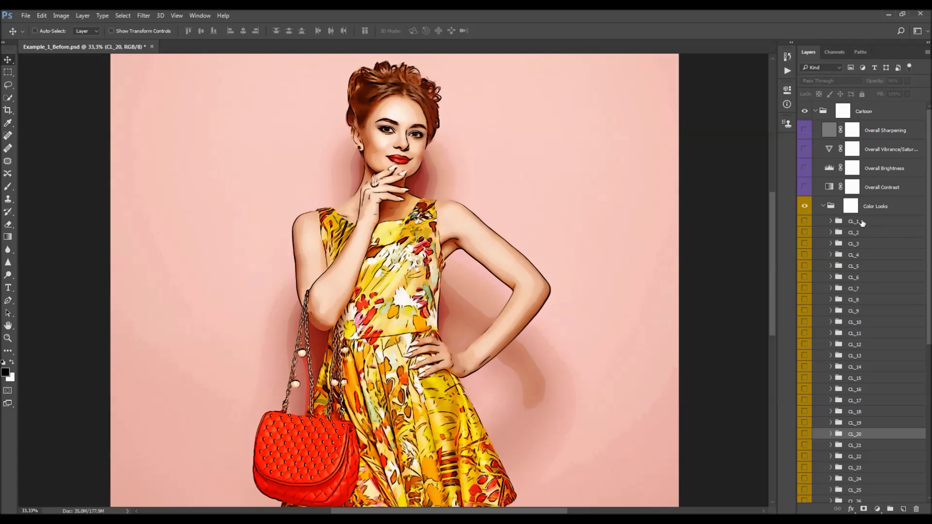
Step: Turn on the CL_3 color look and adjust its opacity
left_click(861, 245)
left_click(805, 244)
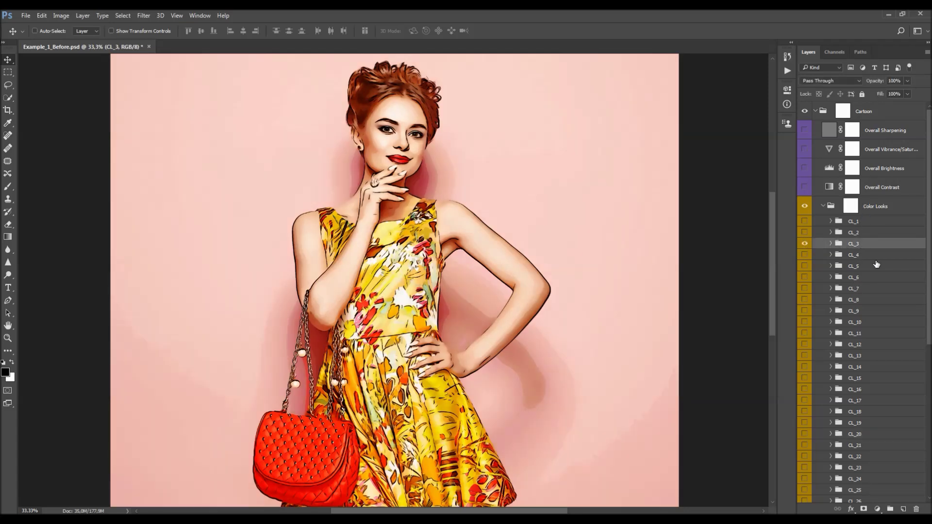
left_click_drag(873, 82, 928, 141)
Step: Combine the CL_6 color look with CL_3 and set the CL_6 opacity to 19%
scroll(858, 266, "down", 1)
left_click(805, 258)
left_click(855, 265)
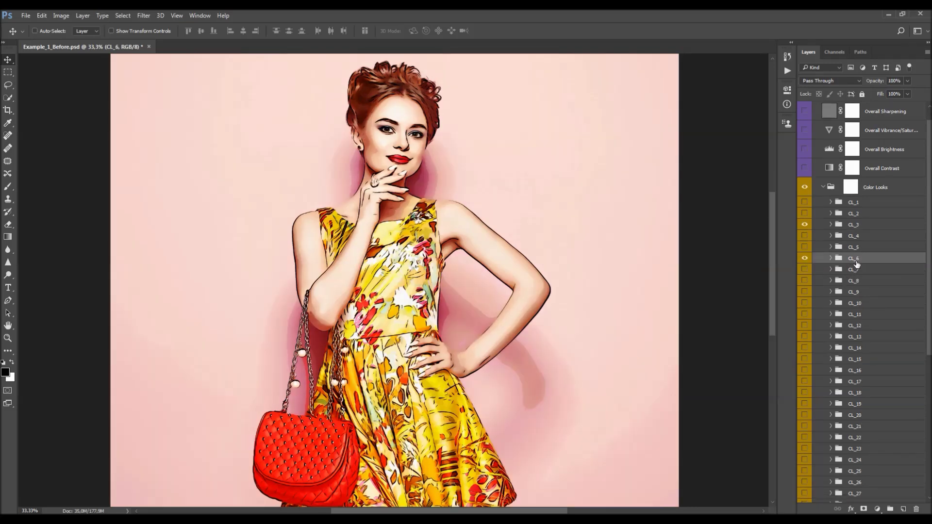
left_click_drag(881, 81, 686, 155)
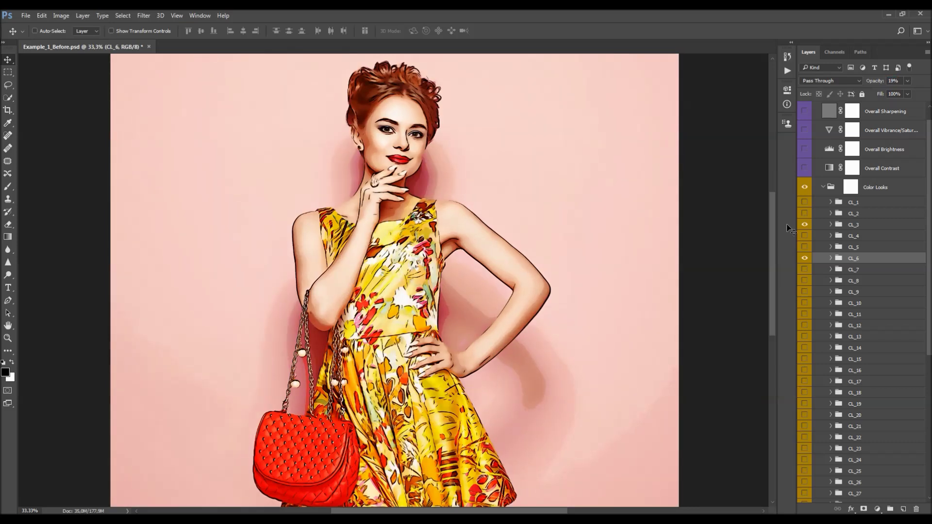
Step: Toggle CL_6 and the whole Color Looks group off and on to compare their effect, and collapse the group
left_click(806, 258)
left_click(806, 258)
left_click(806, 258)
left_click(806, 258)
left_click(806, 187)
left_click(805, 187)
left_click(823, 189)
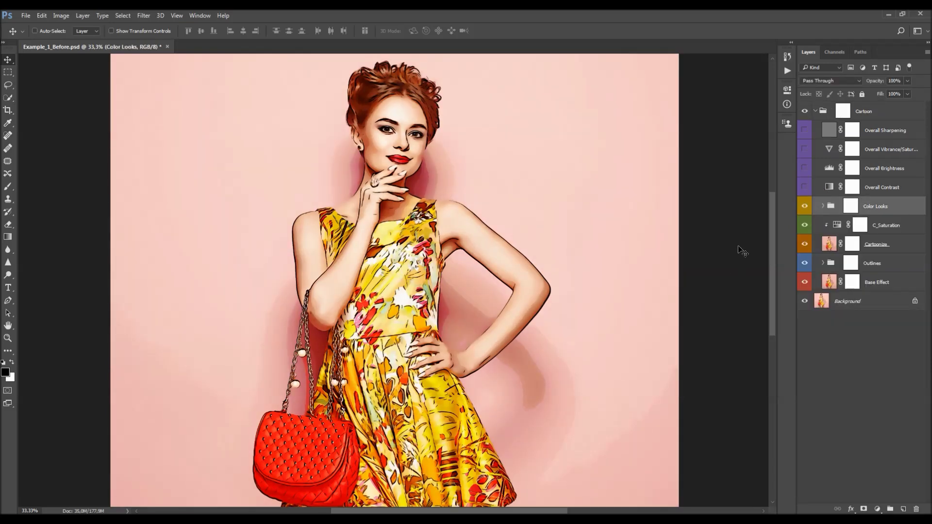
Step: Turn on the Overall Contrast layer, adjust its opacity and compare the photo with and without it
scroll(704, 249, "up", 1)
scroll(705, 249, "up", 1)
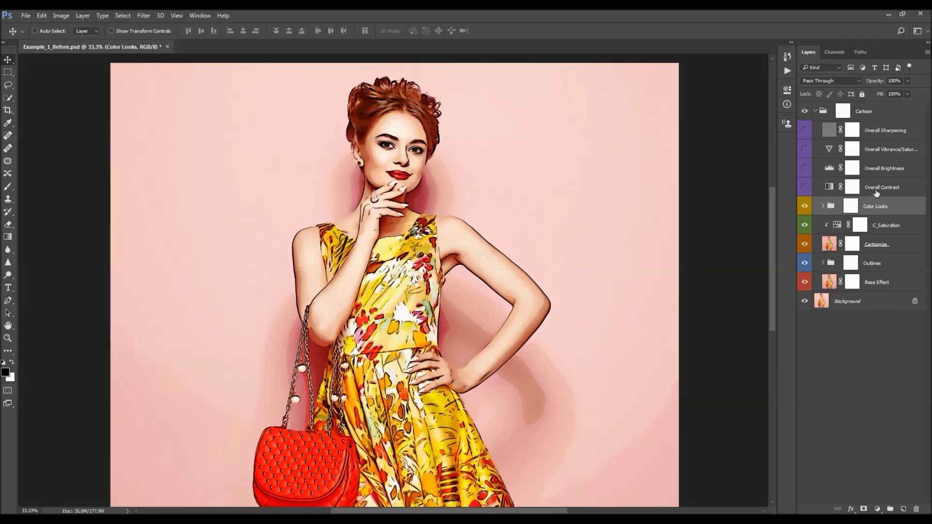
left_click(853, 194)
left_click(804, 186)
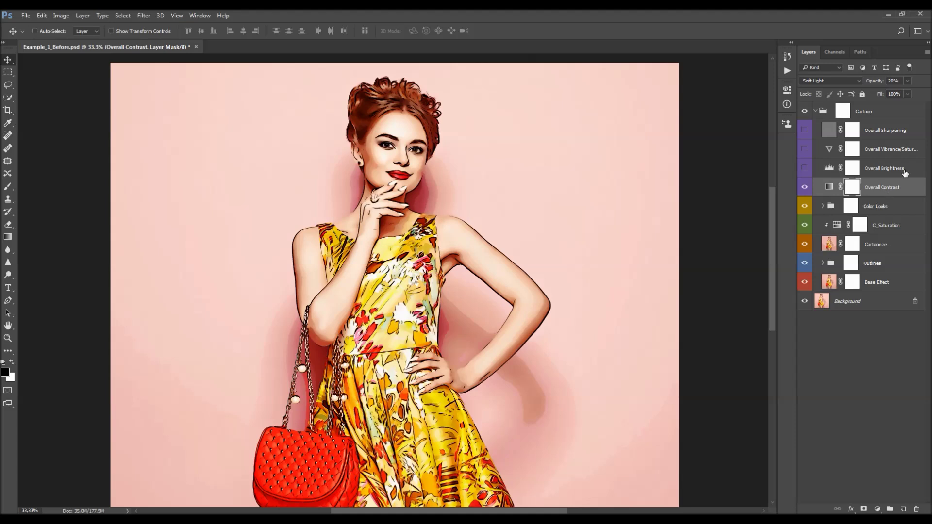
left_click_drag(879, 83, 591, 184)
left_click(805, 187)
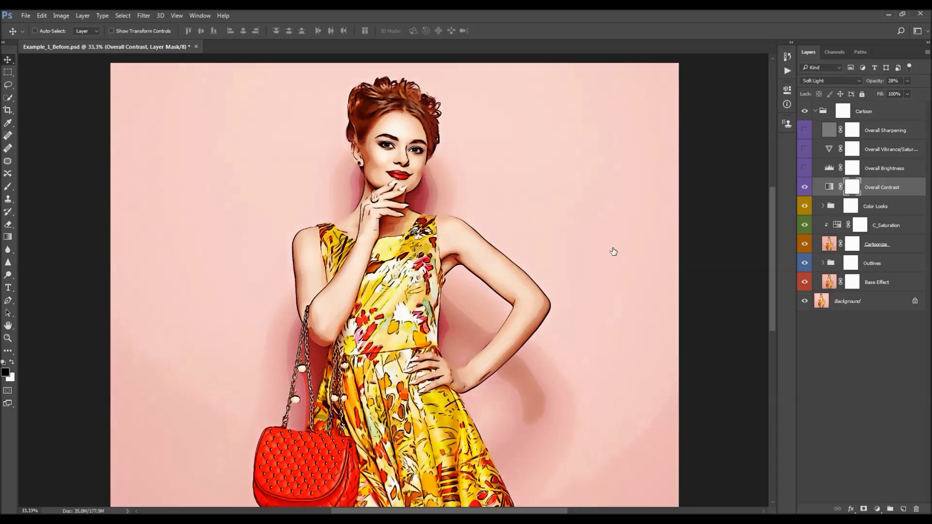
Step: Turn on the Overall Brightness layer and open its Levels settings
left_click(894, 169)
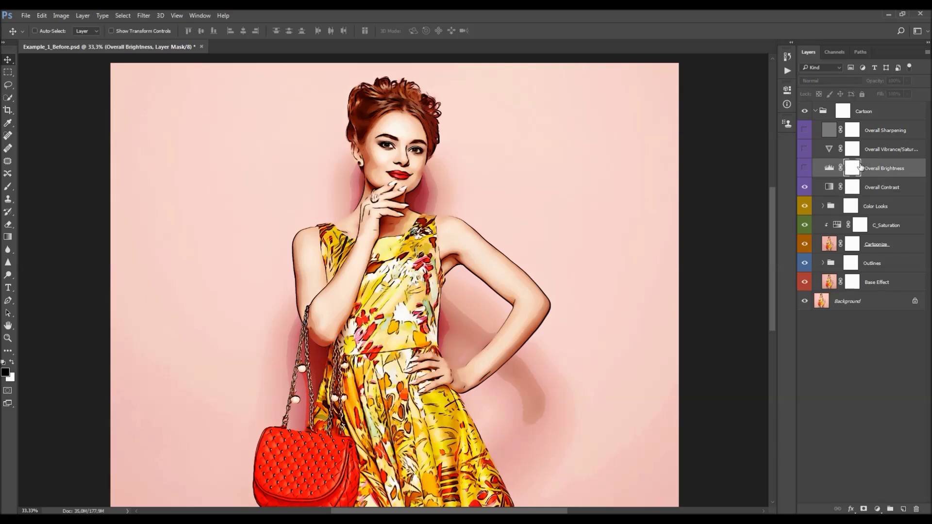
left_click(805, 168)
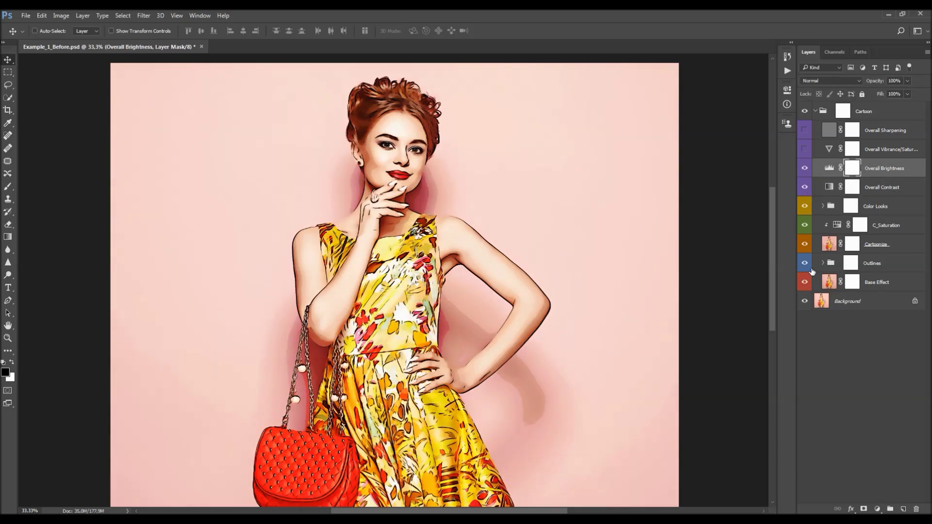
double_click(829, 168)
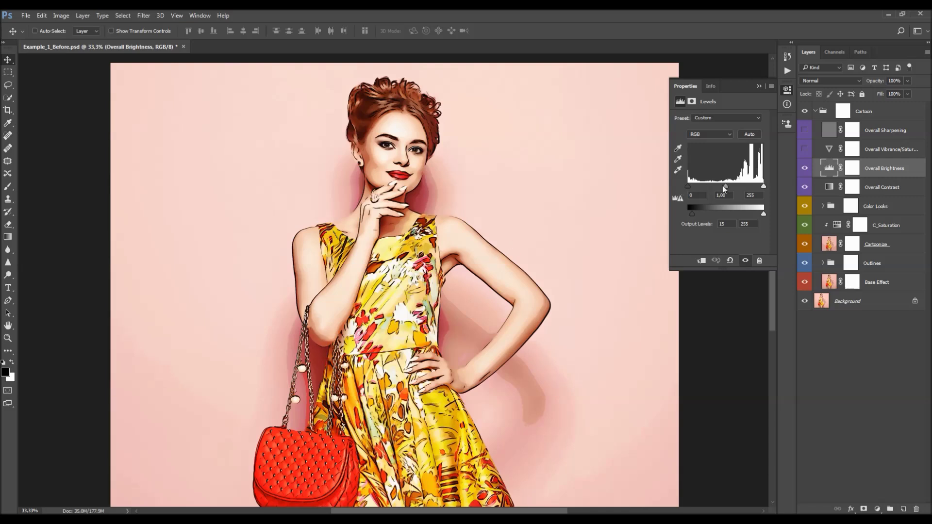
Step: Try different input and output levels on the Overall Brightness layer and set the output levels back to 15 and 255
mouse_move(687, 186)
left_mouse_down()
mouse_move(718, 188)
mouse_move(670, 189)
left_mouse_up()
left_click_drag(763, 188, 727, 189)
left_click_drag(700, 212, 679, 216)
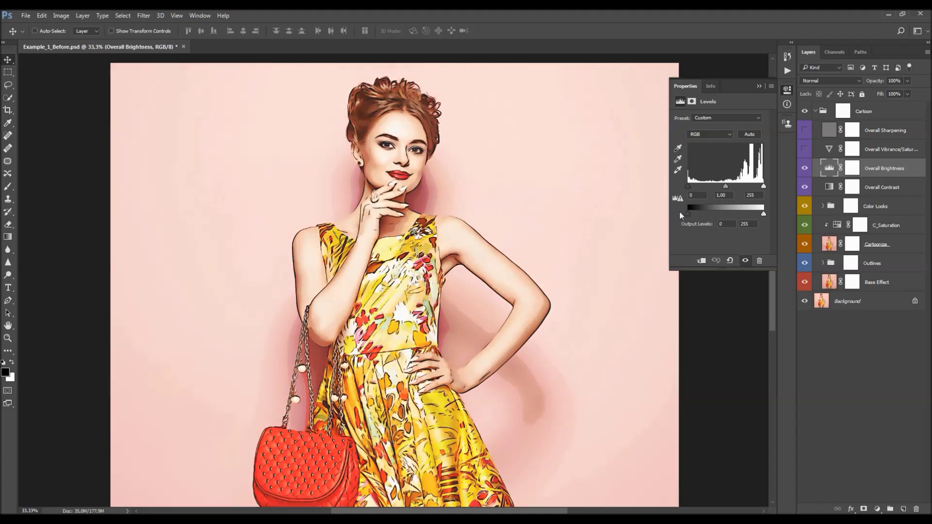
left_click_drag(762, 214, 744, 214)
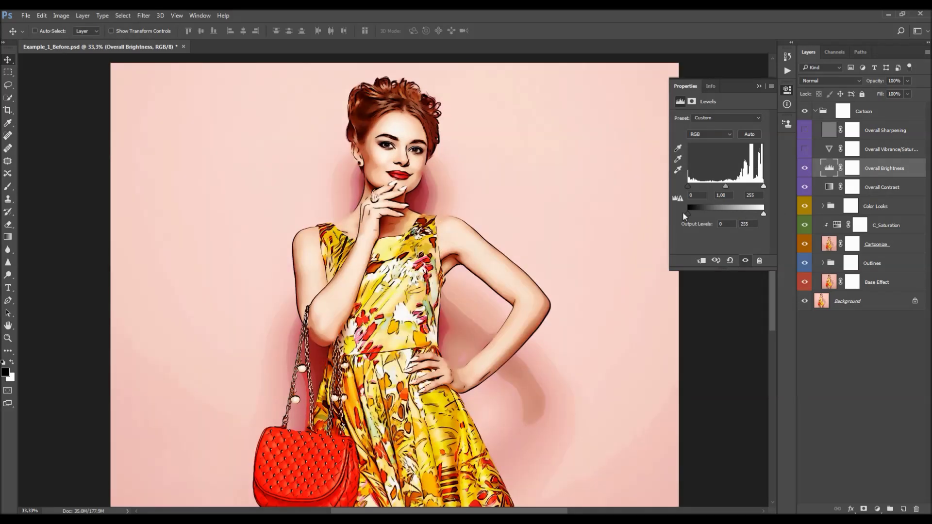
mouse_move(687, 214)
left_mouse_down()
mouse_move(704, 216)
mouse_move(694, 215)
left_mouse_up()
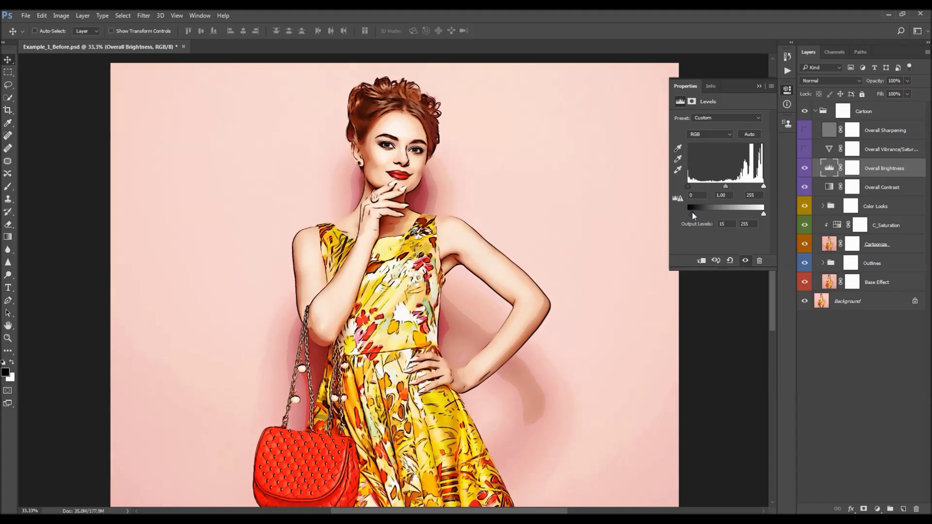
left_click_drag(691, 216, 692, 216)
Step: Toggle the Overall Brightness layer off and on to compare its effect, and close its Levels settings
left_click(805, 168)
left_click(805, 169)
left_click(805, 169)
left_click(805, 169)
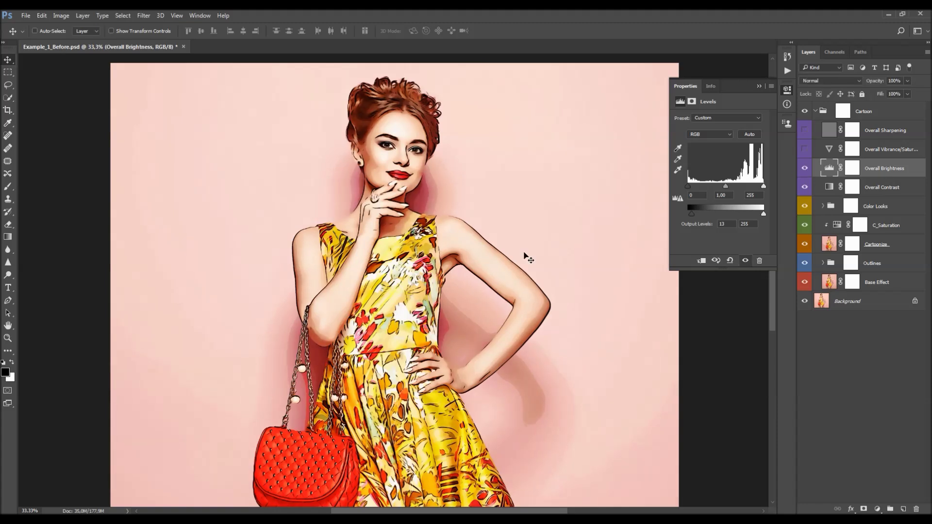
left_click(764, 90)
Step: Turn on the Overall Vibrance/Saturation layer and set its vibrance to +33 and saturation to +23
left_click(882, 150)
left_click(804, 149)
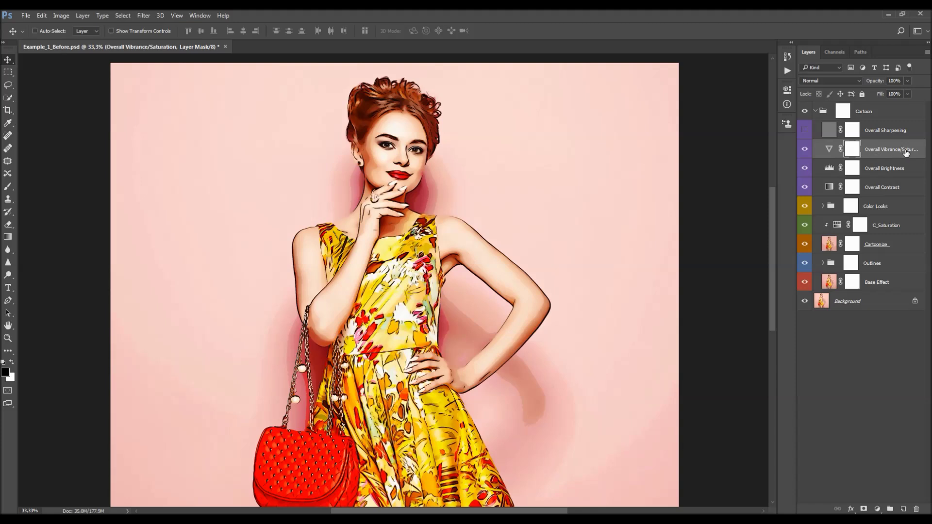
double_click(829, 150)
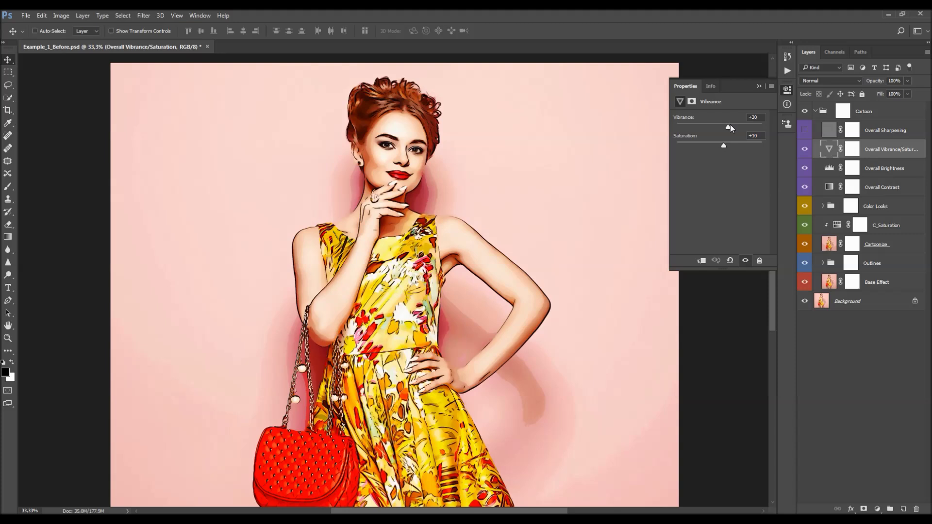
left_click_drag(726, 127, 729, 145)
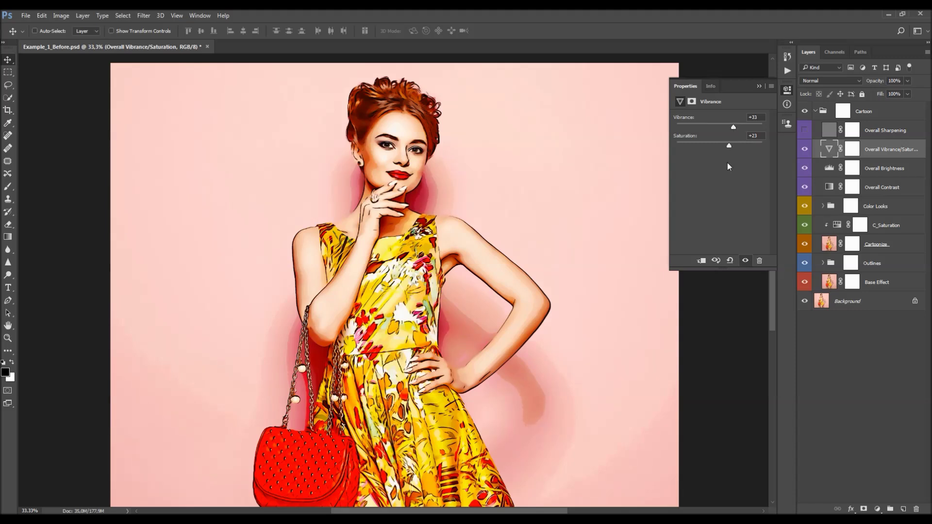
left_click_drag(723, 147, 728, 147)
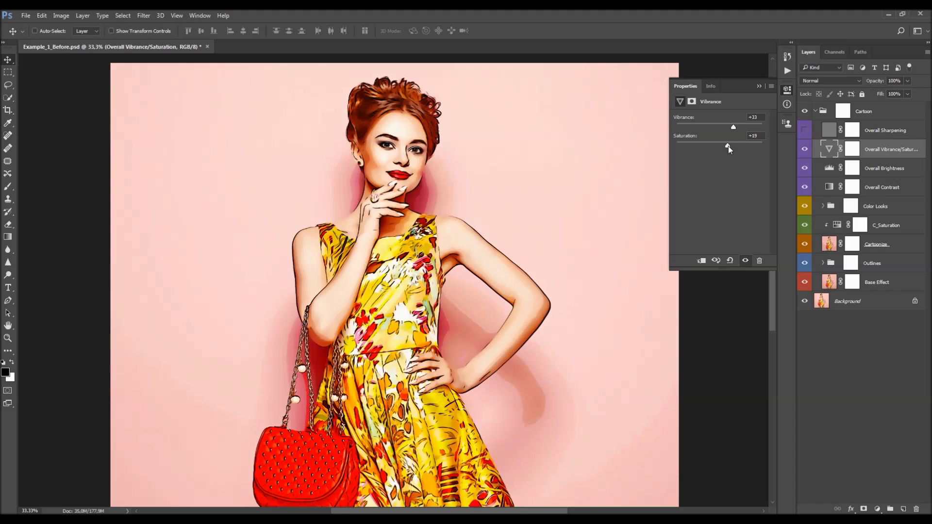
left_click(761, 86)
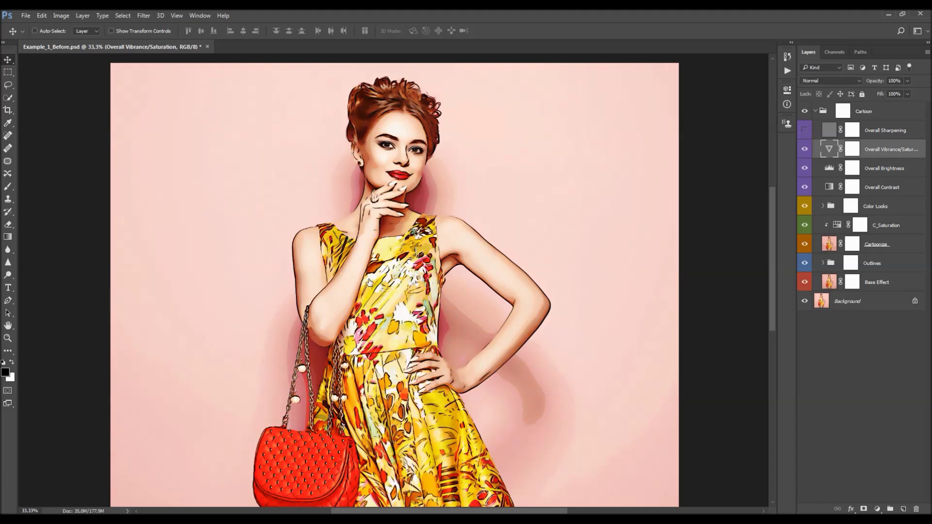
key("alt+shift+o")
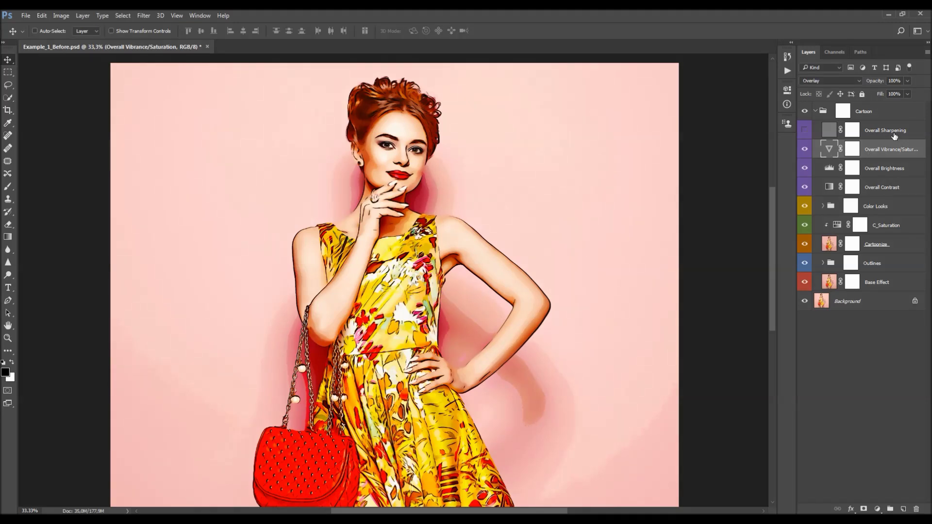
Step: Turn on the Overall Sharpening layer and inspect the woman's dress and bag
left_click(894, 137)
left_click(805, 132)
key("z")
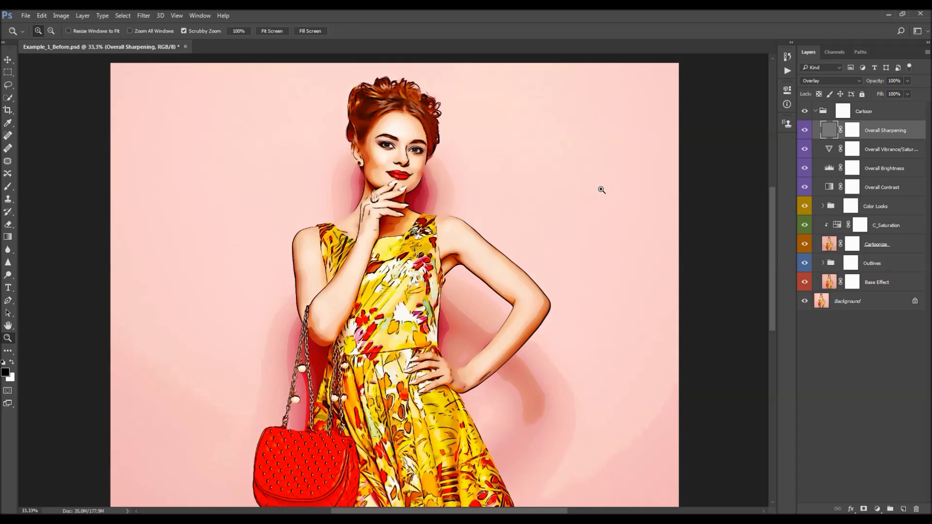
key("h")
left_click_drag(455, 238, 480, 175)
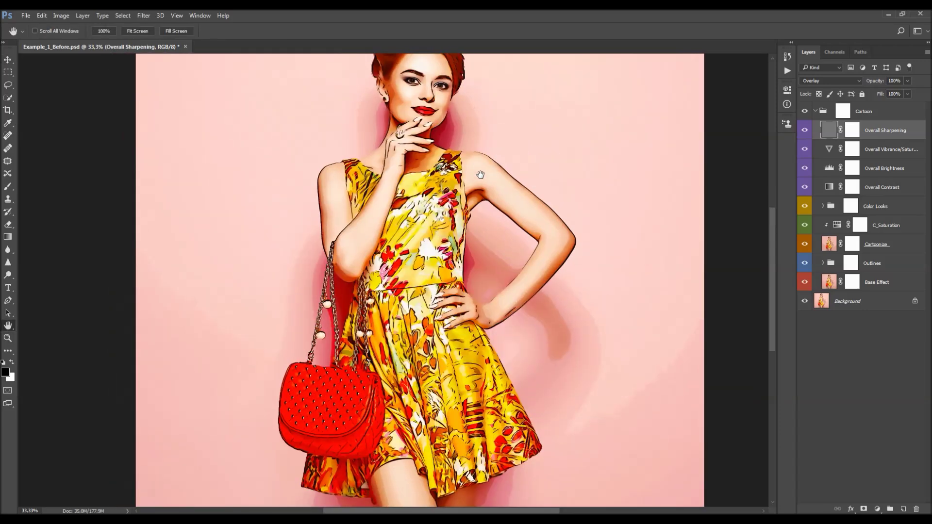
key("v")
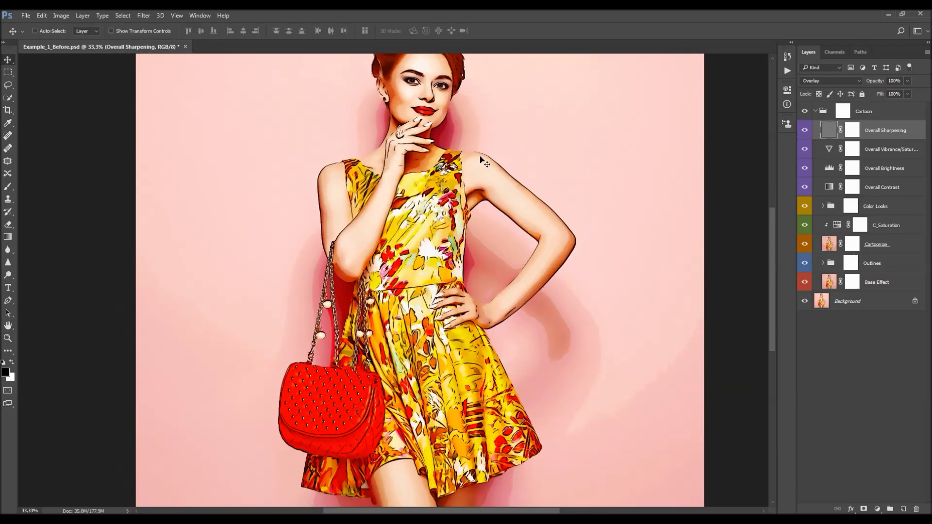
Step: Run the Update Sharpening action from the Cartoon action set to refresh the Overall Sharpening layer
key("space")
left_click_drag(606, 125, 600, 188)
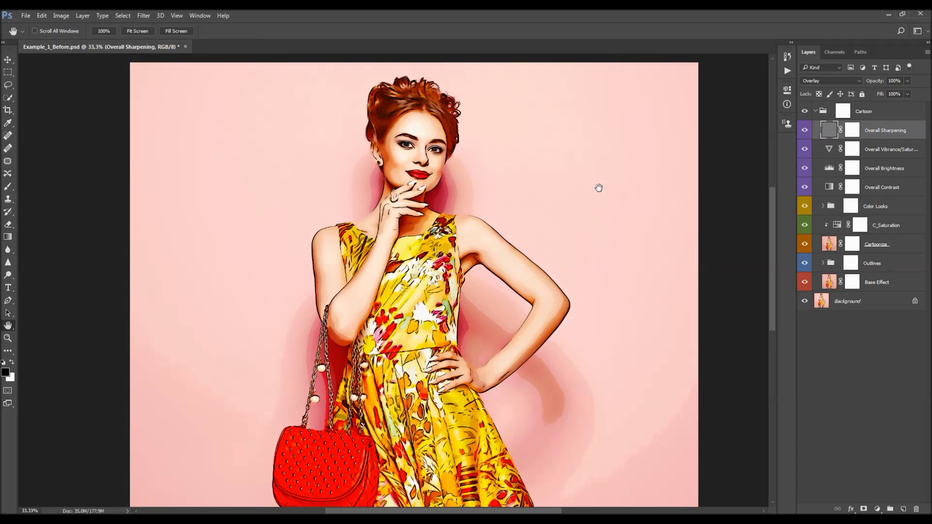
key("v")
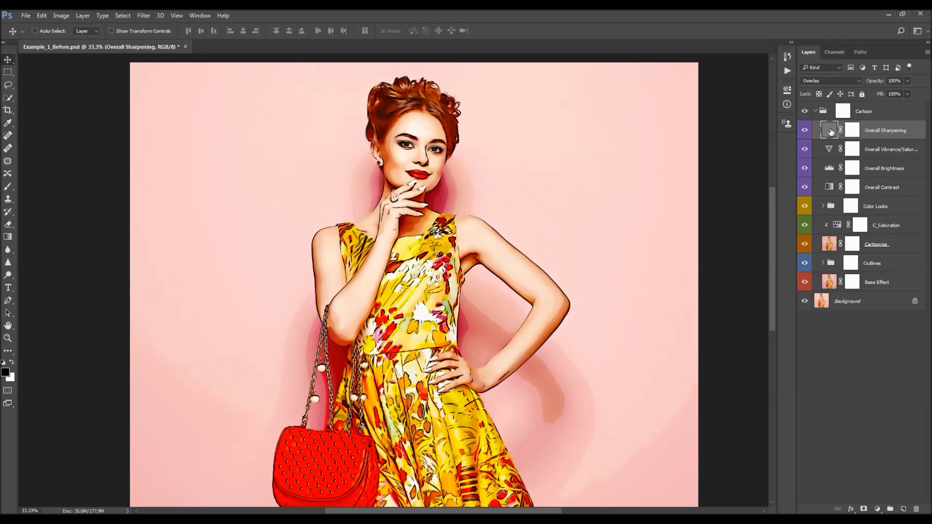
key("alt+space")
left_click(481, 190, "alt")
left_click(789, 72)
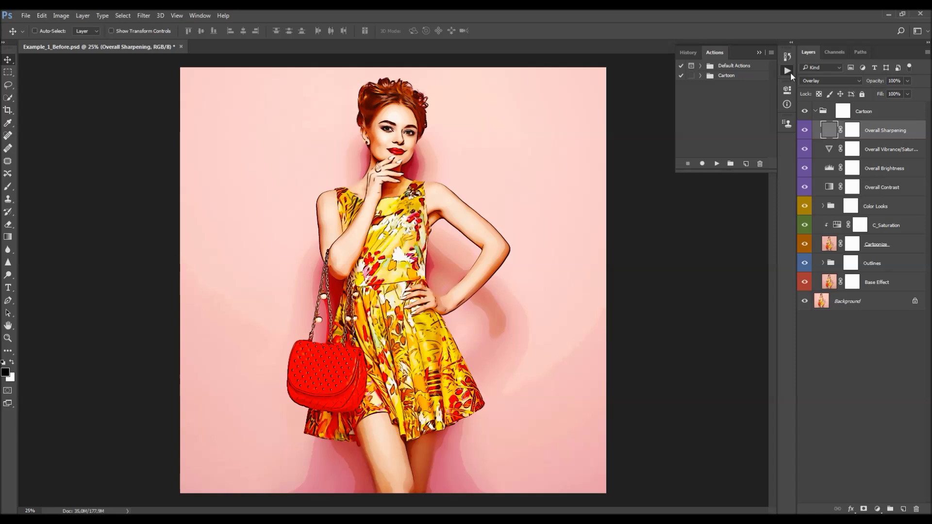
left_click(701, 76)
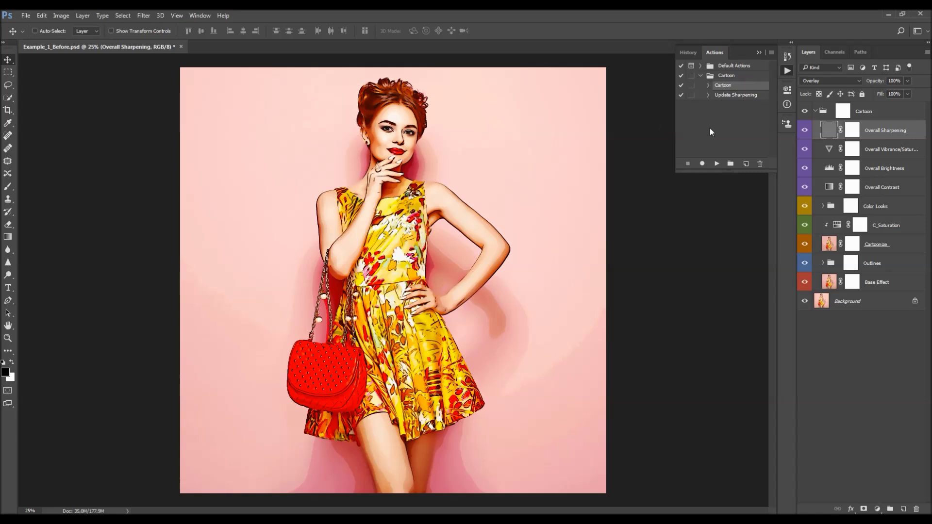
left_click(728, 97)
left_click(716, 165)
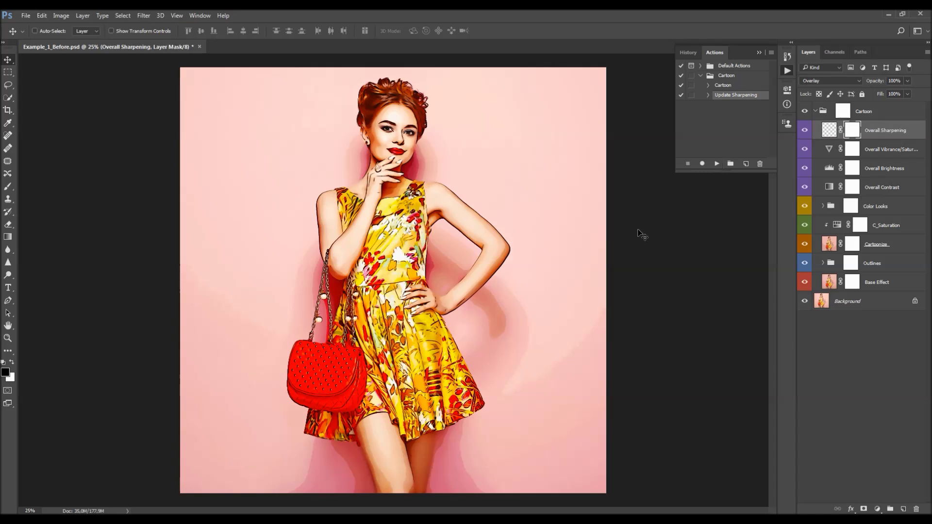
left_click(759, 52)
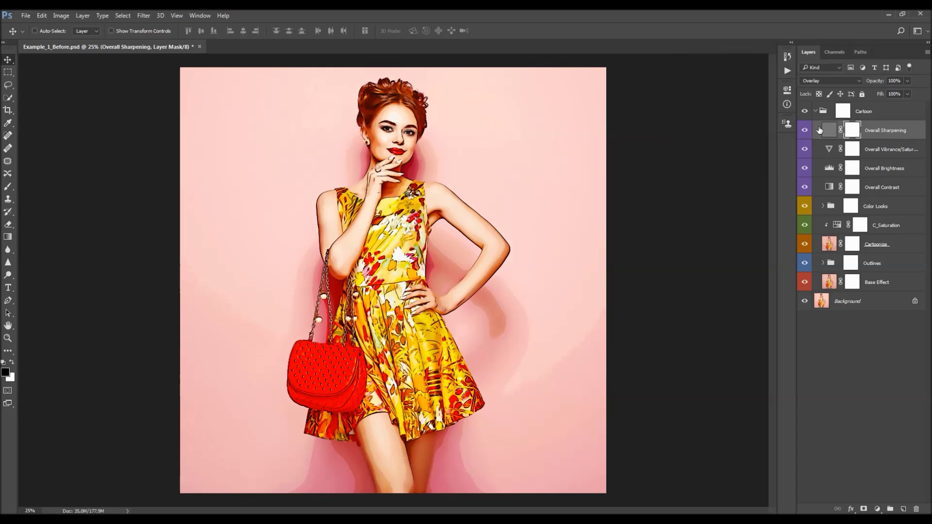
Step: Try different opacities on the Overall Sharpening layer while viewing the woman's face up close, ending at 100%
key("z")
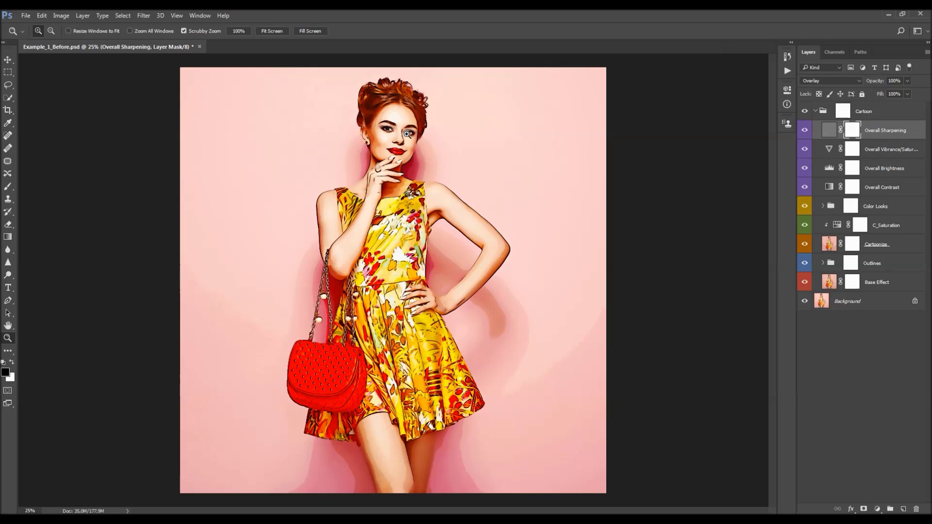
left_click(407, 136)
key("h")
left_click_drag(596, 202, 597, 255)
key("v")
left_click_drag(882, 84, 930, 153)
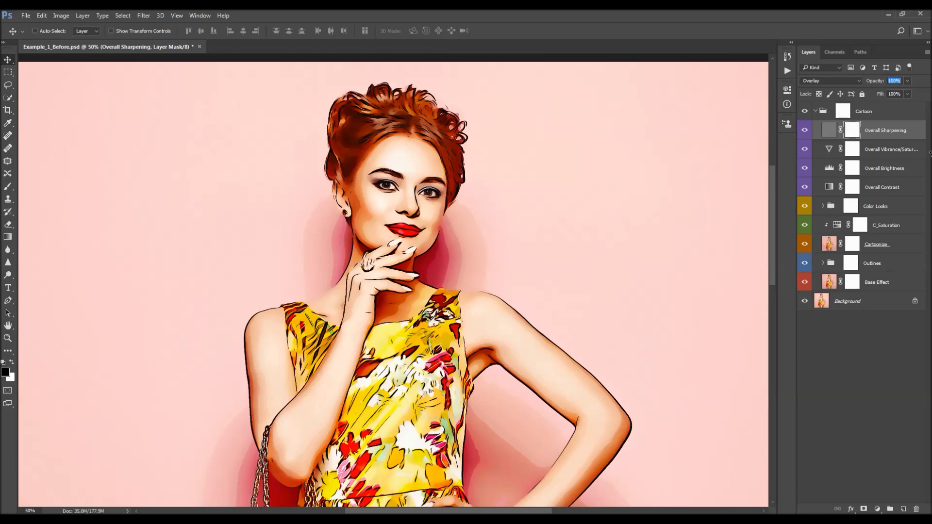
Step: Place a duplicate of the Background layer above the Cartoon group and hide it
key("z")
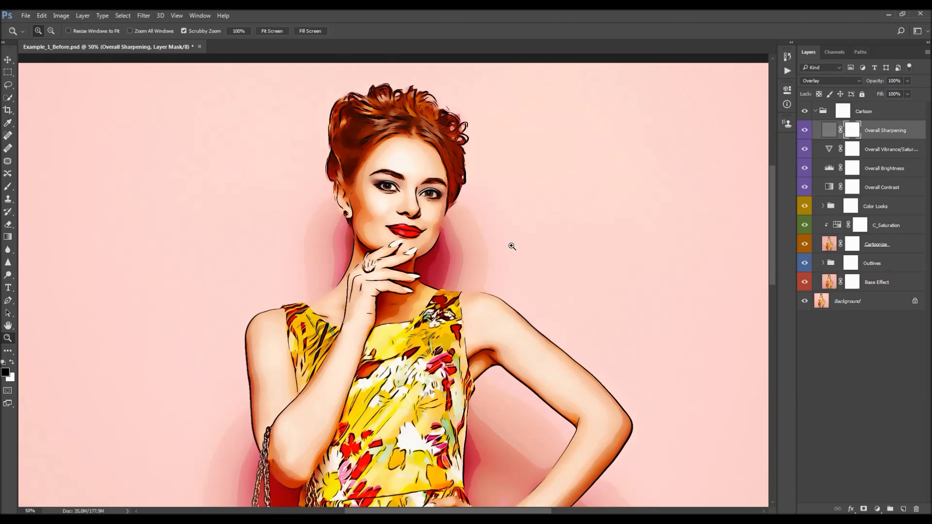
mouse_move(547, 257)
left_mouse_down()
mouse_move(548, 202)
mouse_move(562, 270)
mouse_move(557, 254)
left_mouse_up()
key("v")
left_click(864, 301)
key("ctrl+j")
left_click_drag(869, 297, 876, 108)
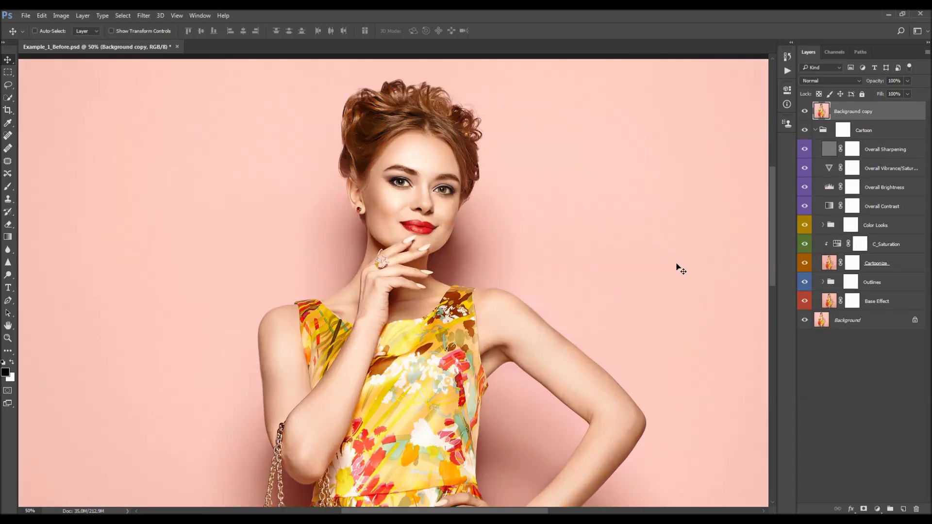
left_click(806, 112)
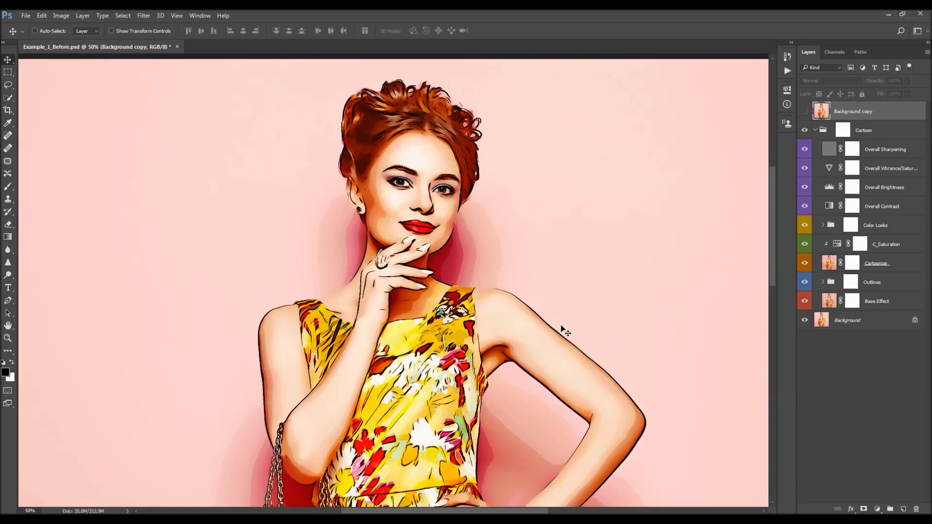
Step: Compare the whole image before and after the effect by showing and hiding the Background copy layer
key("z")
right_click(538, 278)
left_click(544, 286)
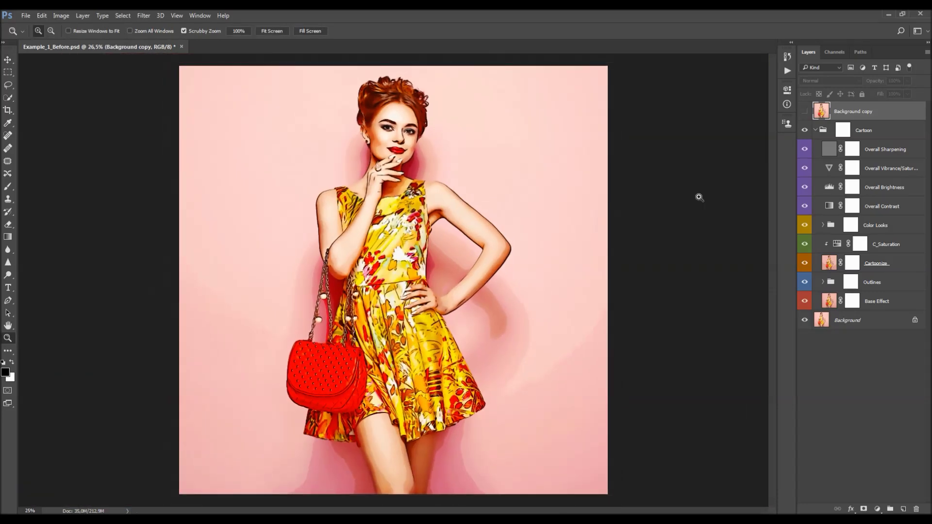
key("v")
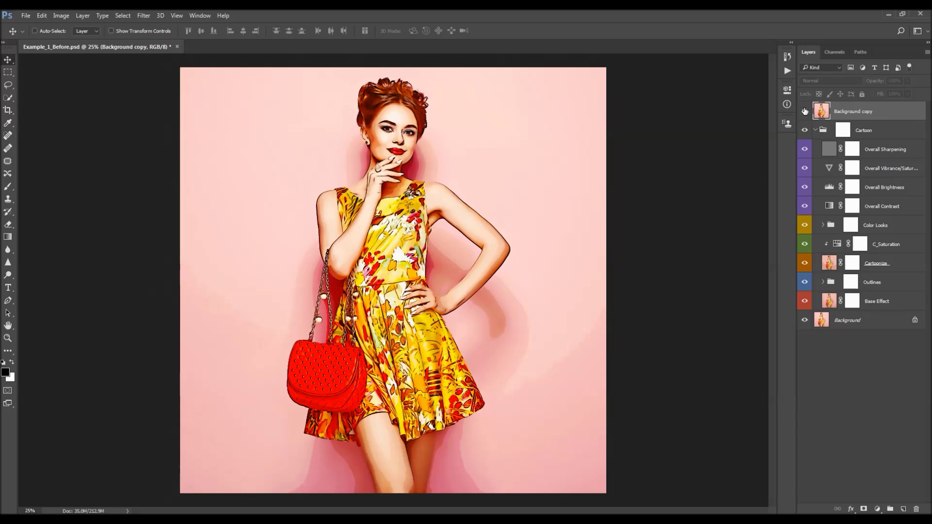
left_click(804, 112)
left_click(804, 112)
Step: Compare the original and cartoon versions of the woman's face and upper body up close by toggling the Background copy layer
key("ctrl+space")
left_click_drag(373, 129, 556, 251)
key("space")
key("v")
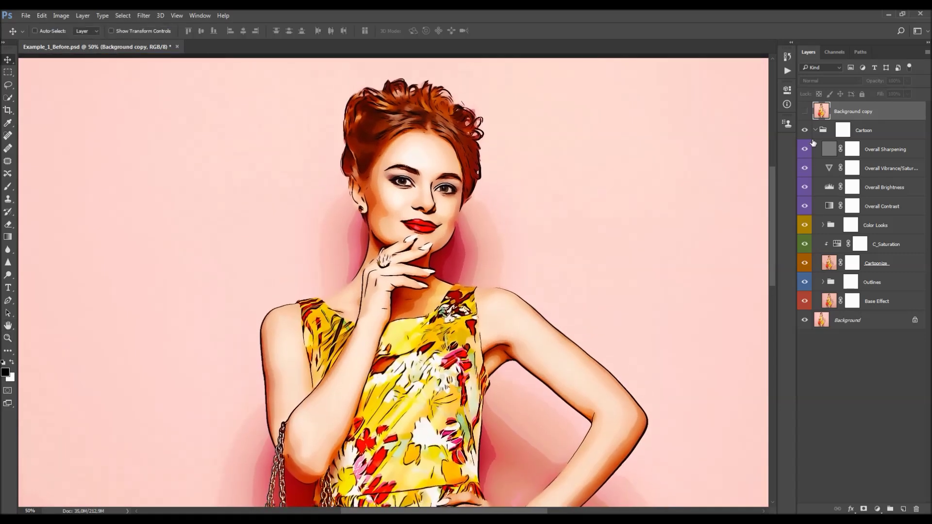
left_click(805, 112)
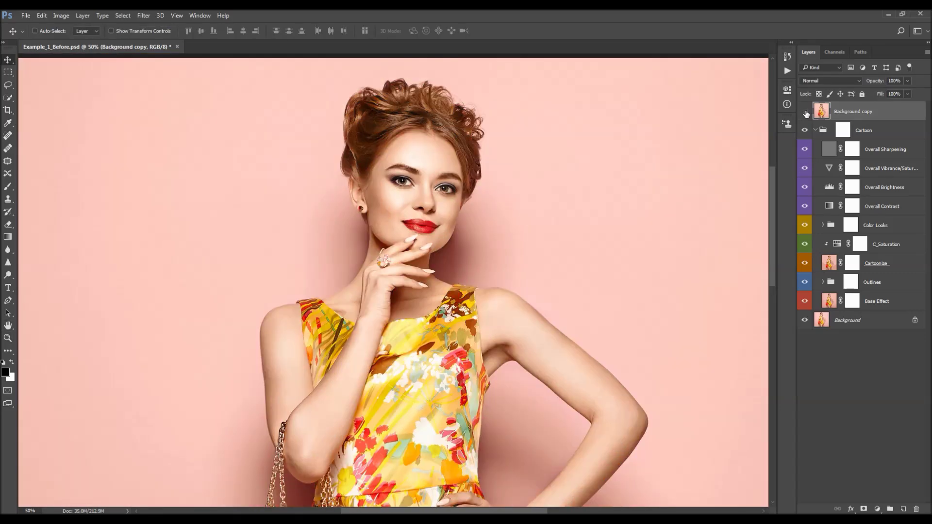
left_click(806, 113)
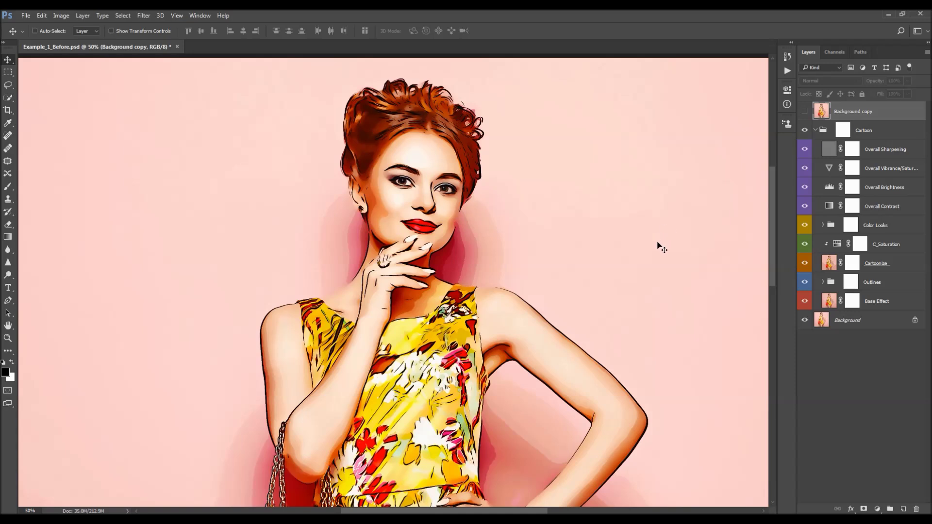